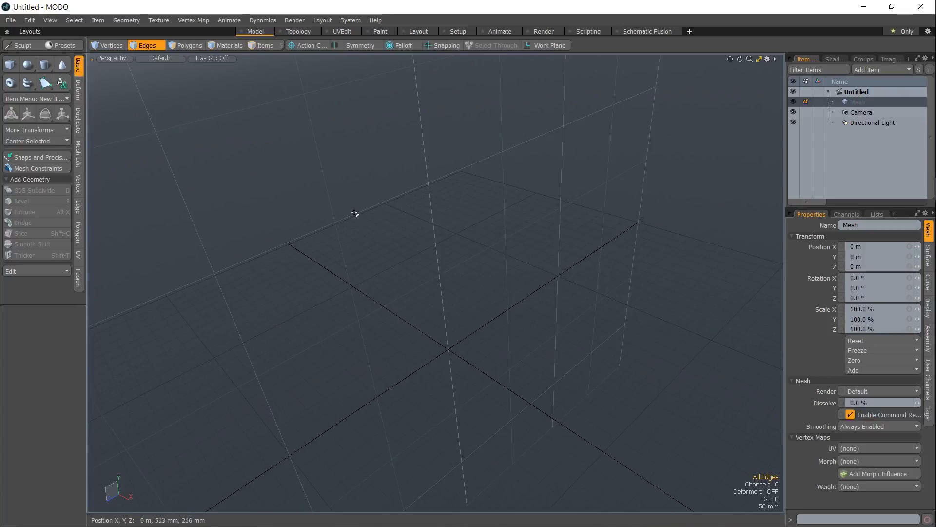
- Add a unit cube mesh to the scene at the origin
alt+drag(356, 214, 414, 261)
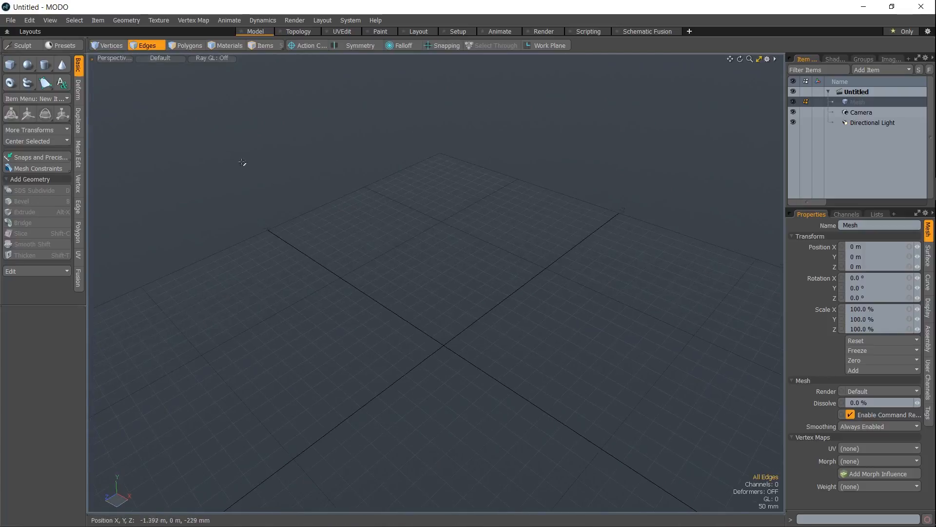
key(shift)
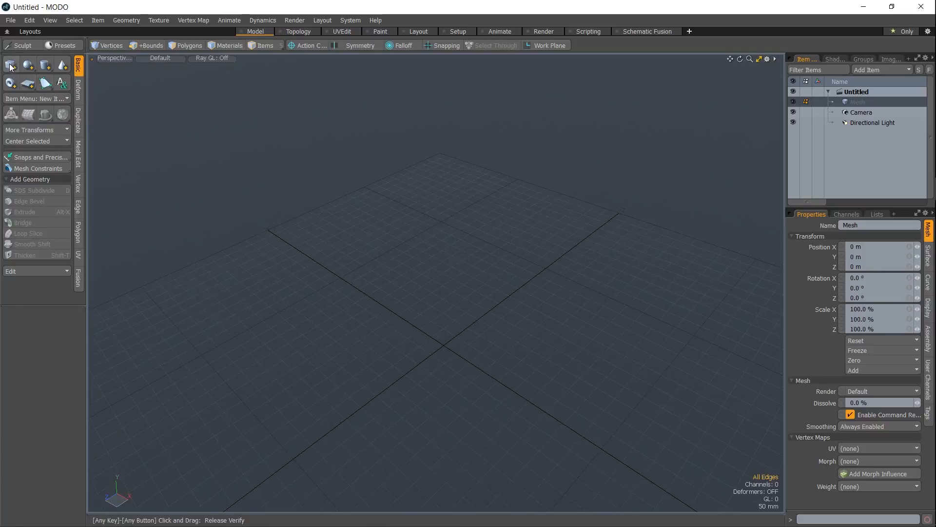
shift+click(13, 67)
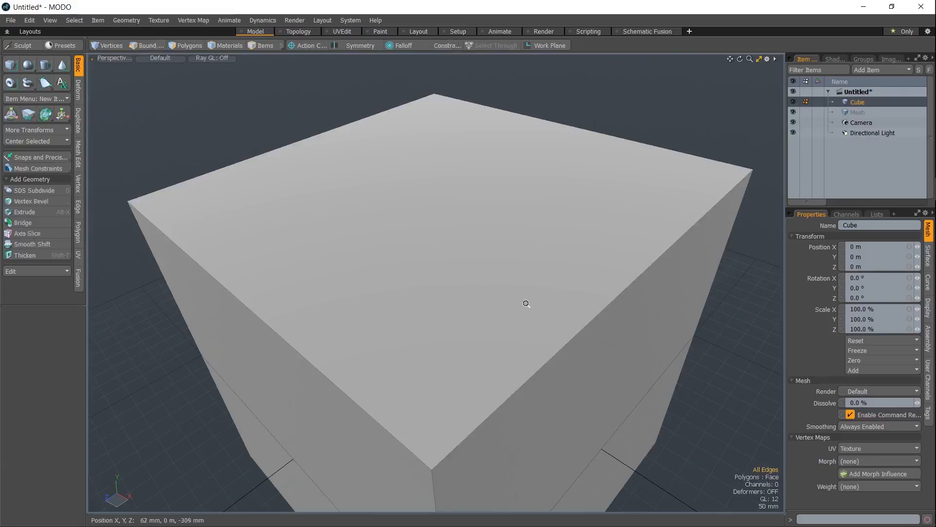
scroll(525, 304, down, 5)
alt+drag(441, 315, 539, 325)
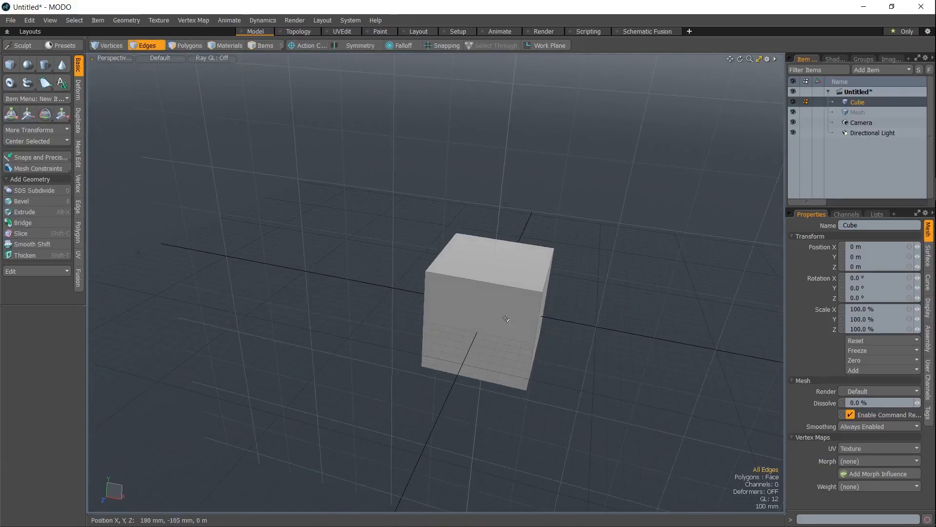
alt+drag(508, 273, 485, 281)
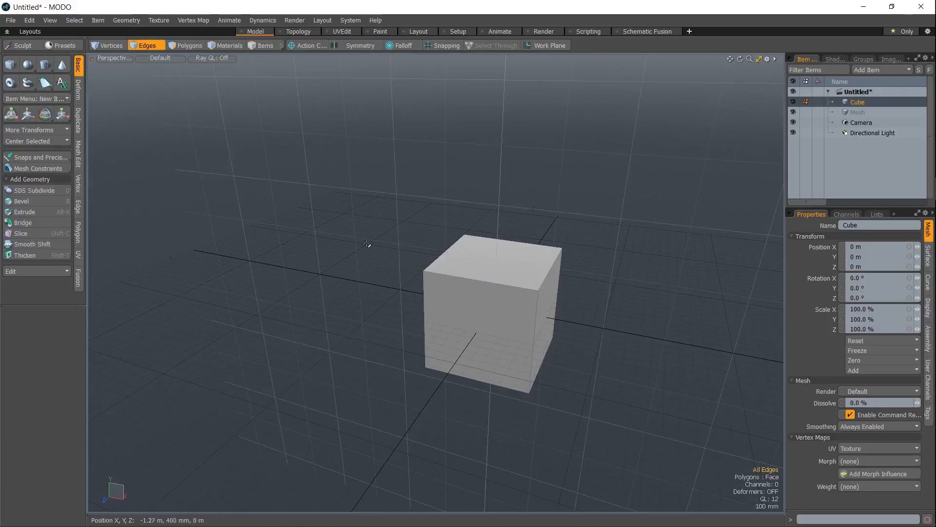
- In the Front view, place a vertical ruler about 266 mm long beside the cube's left edge
key(ctrl+space)
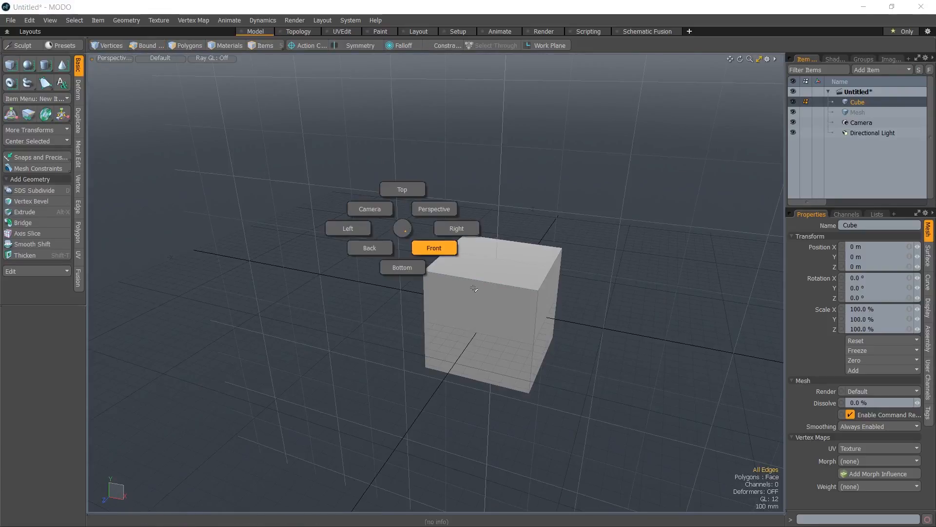
click(433, 246)
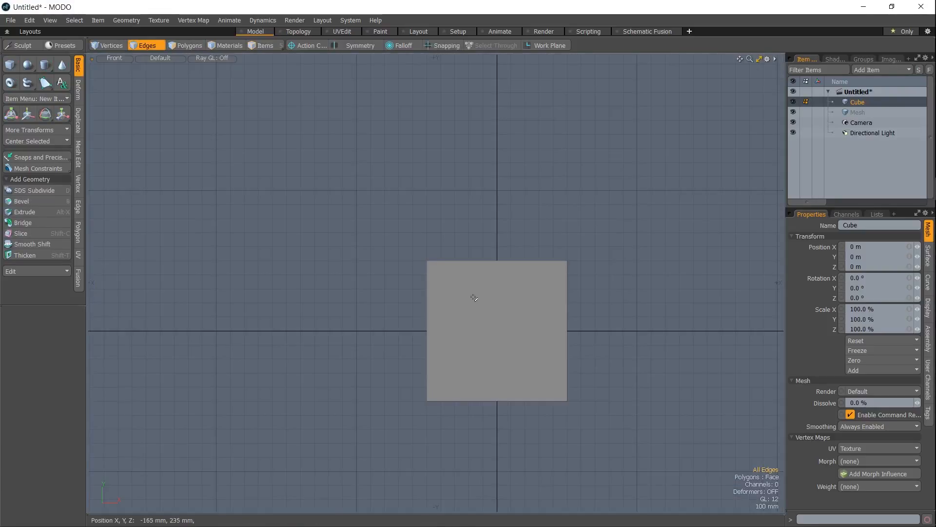
key(ctrl+space)
click(506, 319)
click(75, 20)
mouse_move(50, 20)
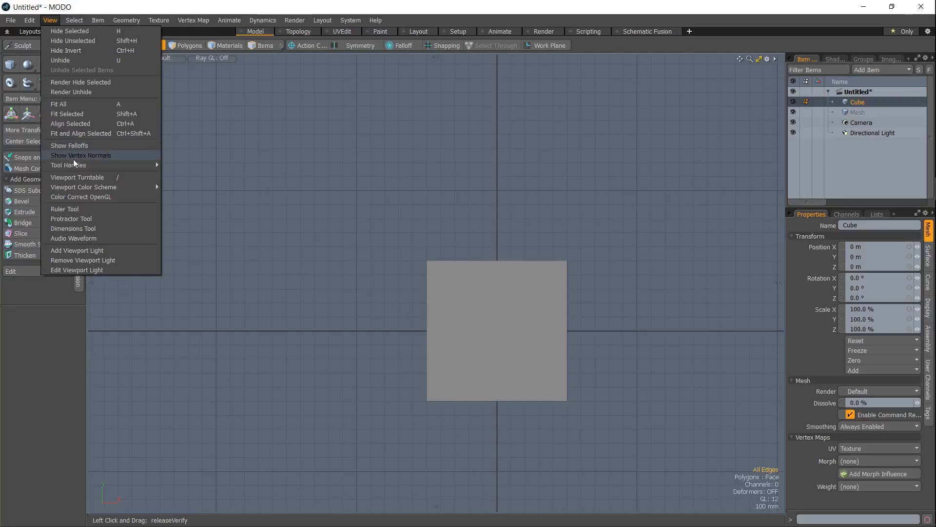
click(70, 209)
alt+shift+drag(440, 277, 406, 225)
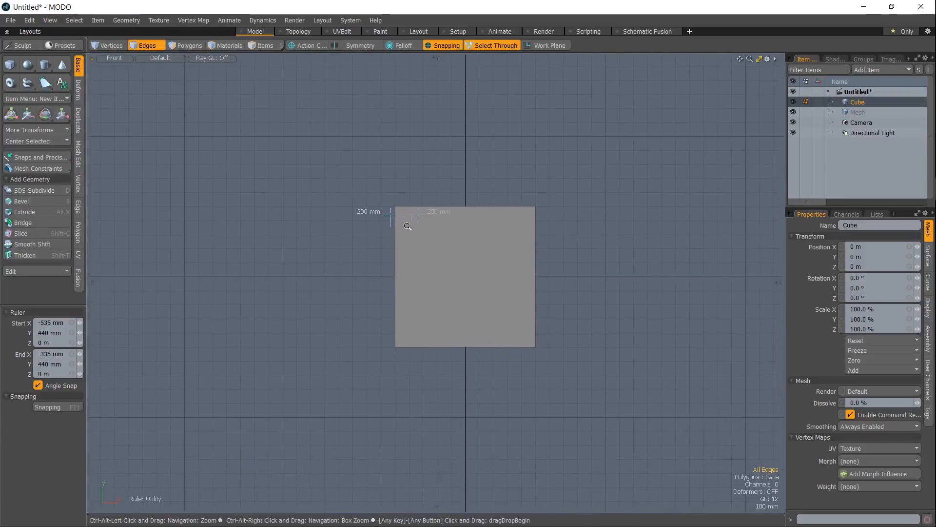
scroll(407, 225, up, 3)
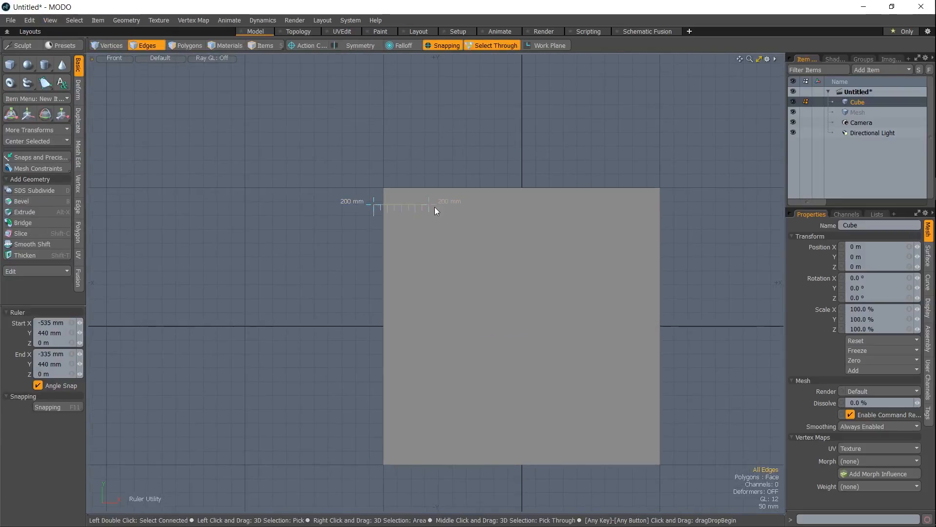
drag(433, 205, 374, 278)
- Turn snapping off, move the ruler to the middle of the cube's top edge and shorten it to about 224 mm
click(443, 45)
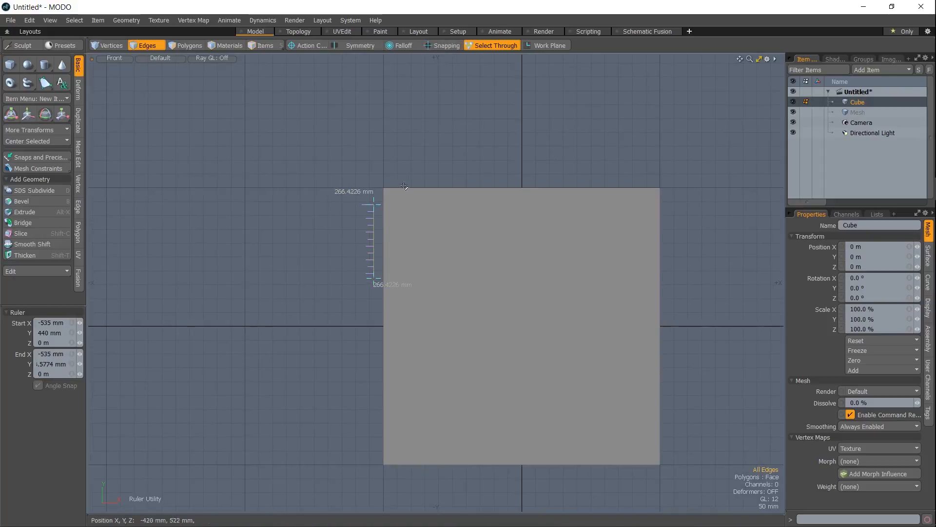
drag(374, 224, 521, 209)
scroll(522, 268, up, 2)
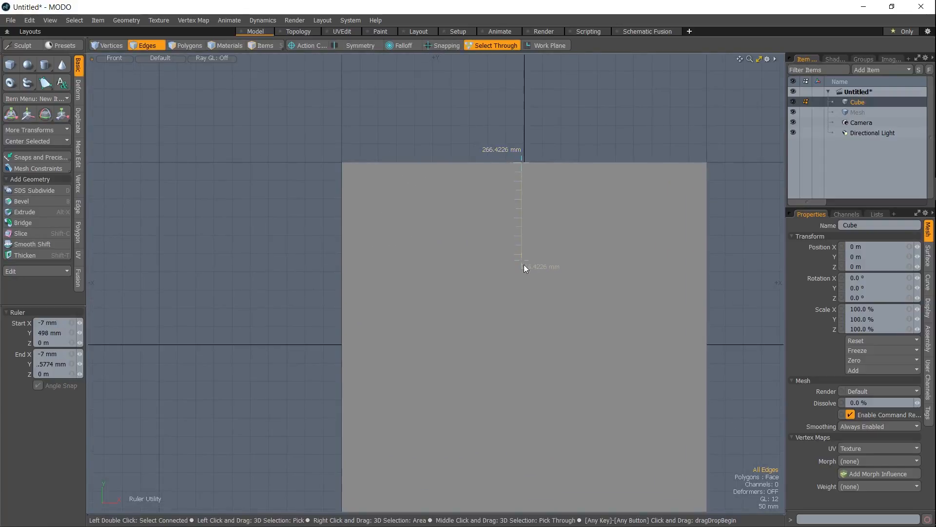
drag(522, 265, 521, 254)
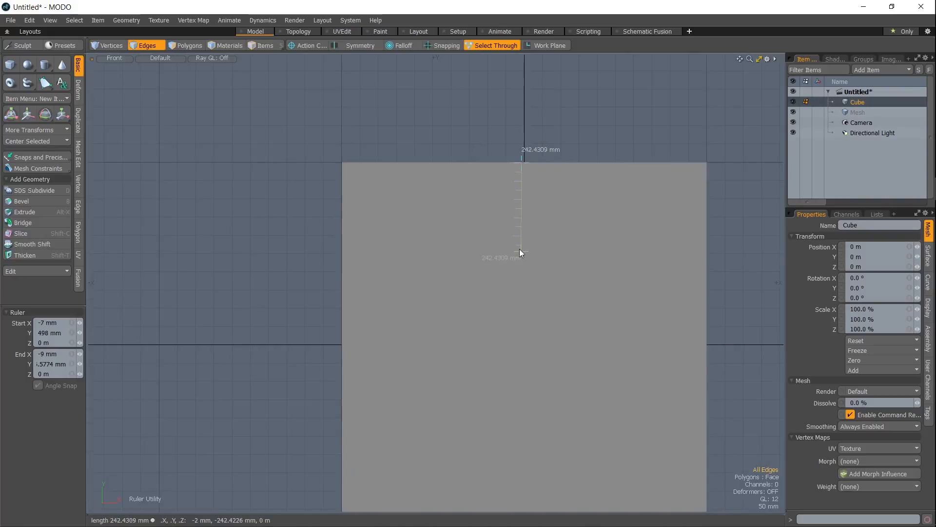
drag(520, 256, 523, 247)
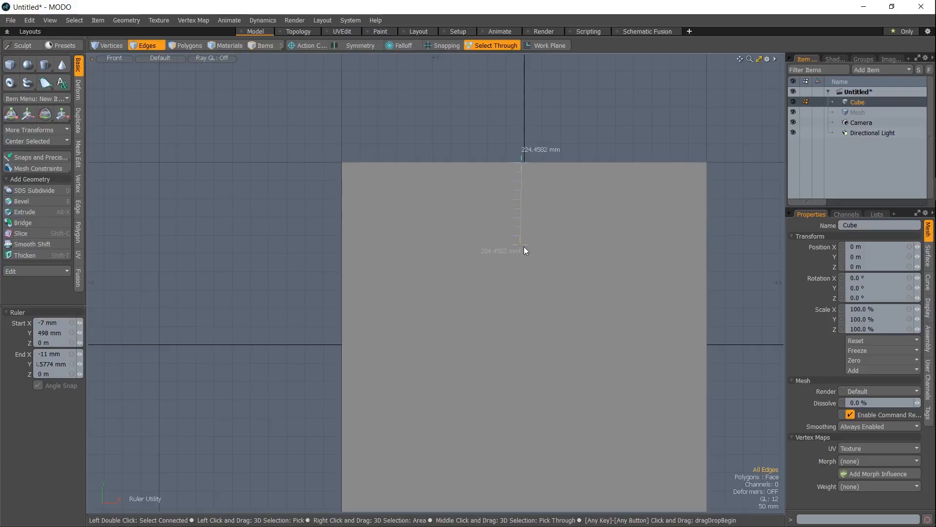
ctrl+alt+drag(523, 211, 514, 224)
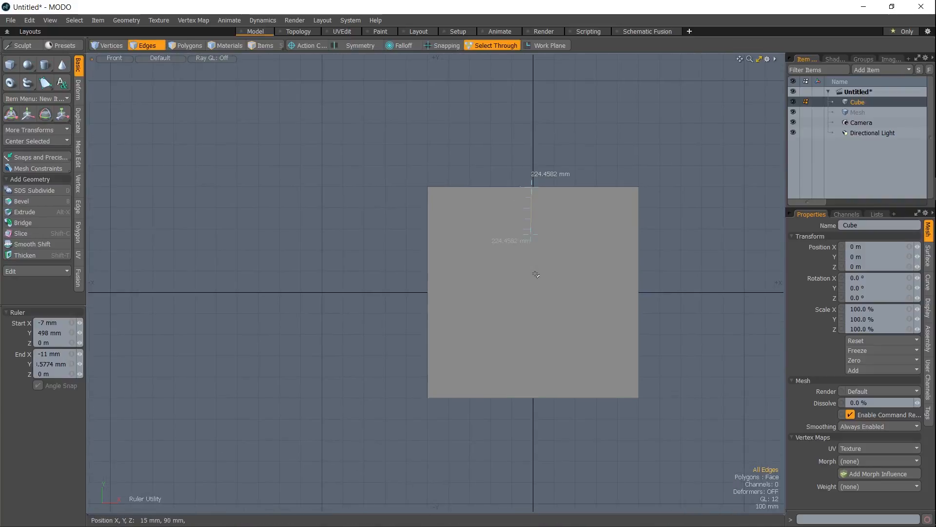
- Scale all the cube's polygons down to about 230 mm wide and high, and move them up 385 mm onto the ruler
key(3)
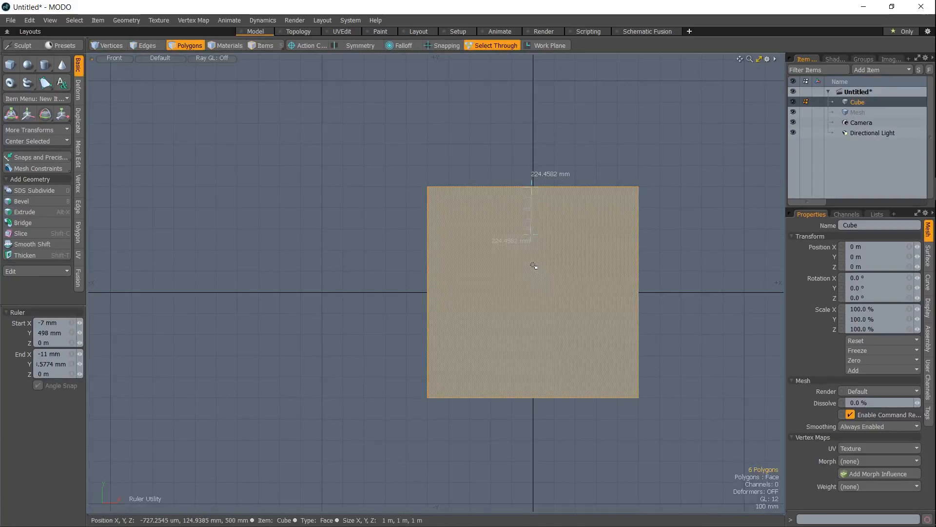
key(y)
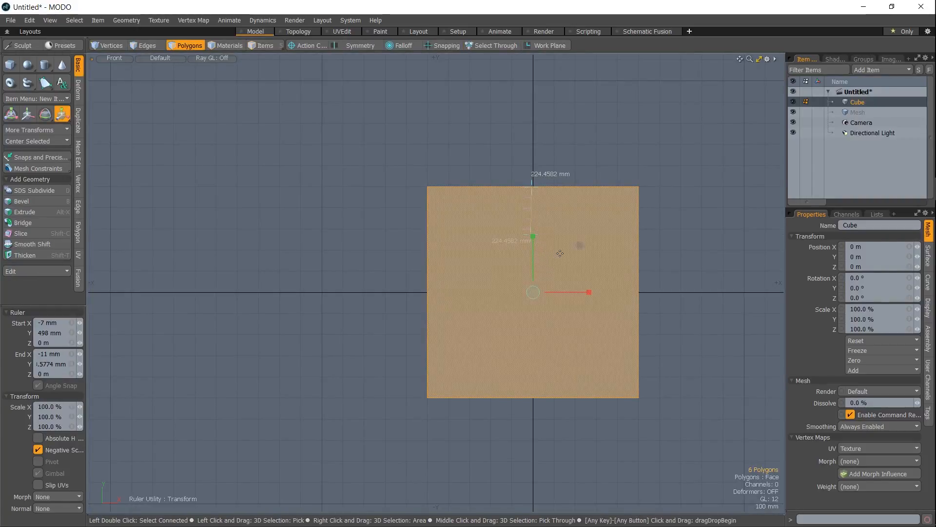
drag(579, 246, 573, 252)
key(ctrl)
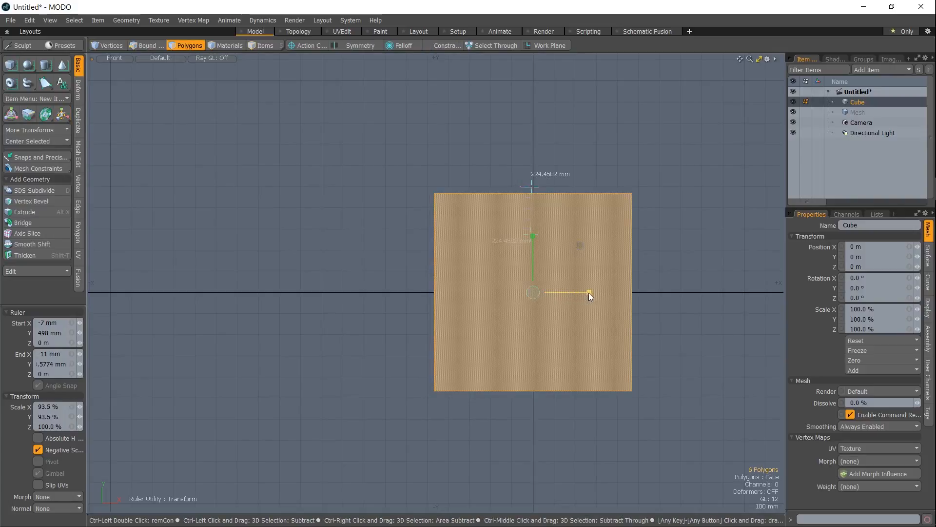
ctrl+drag(589, 292, 548, 293)
key(w)
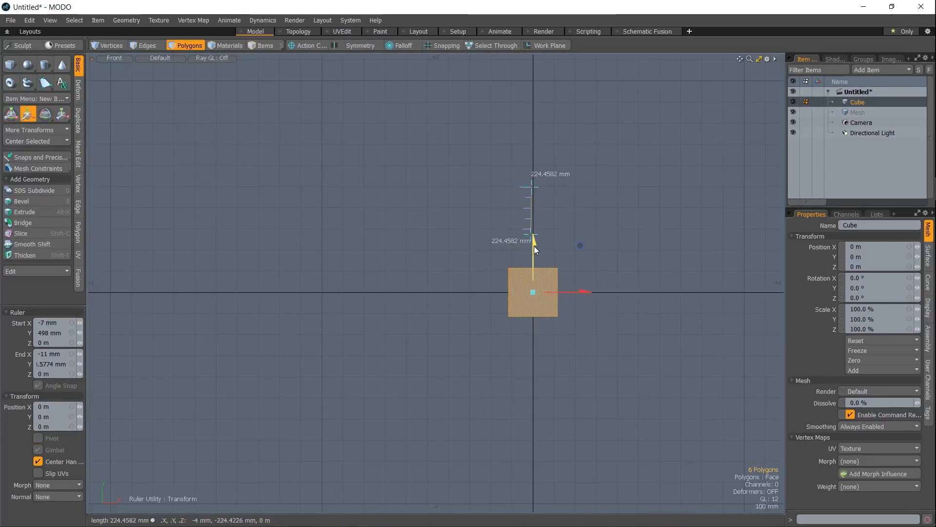
drag(534, 246, 529, 168)
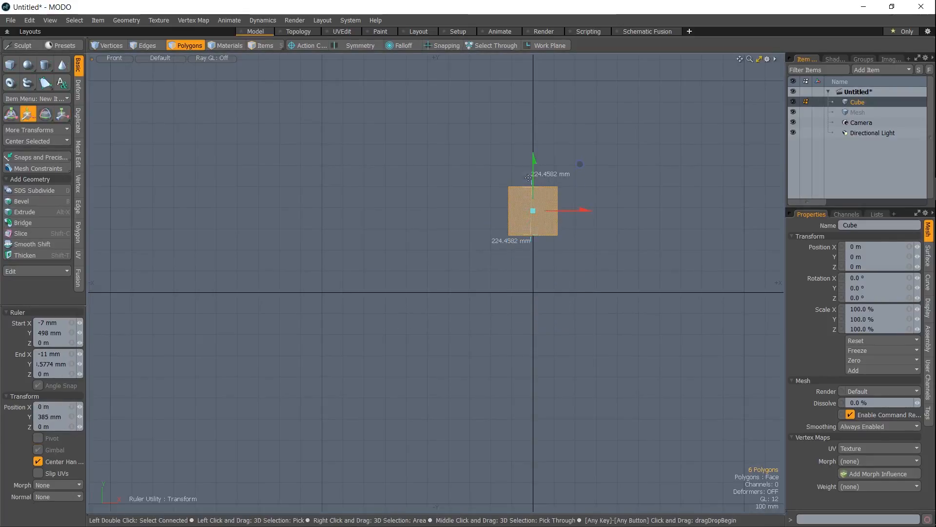
- Straighten the ruler by moving its lower end to the cube's bottom edge, making it about 223 mm long
scroll(531, 207, up, 6)
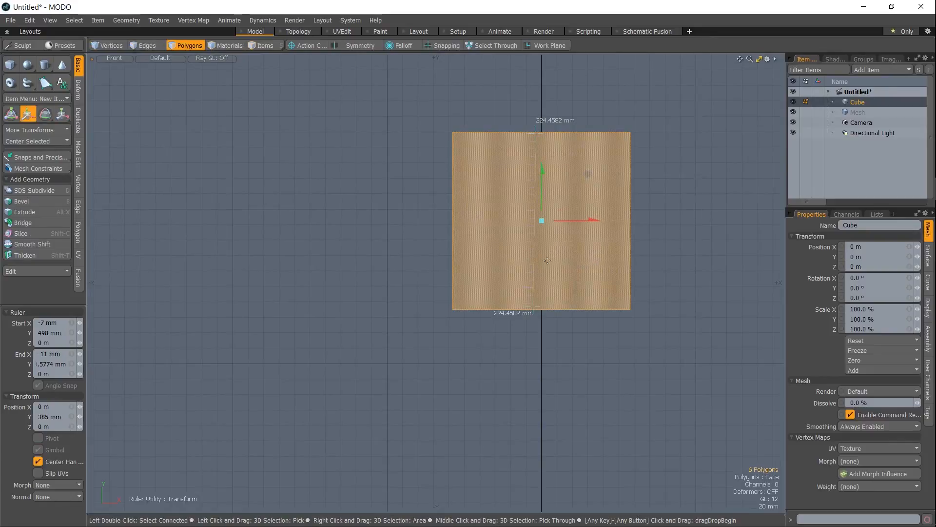
click(534, 313)
drag(534, 311, 536, 310)
scroll(542, 288, down, 3)
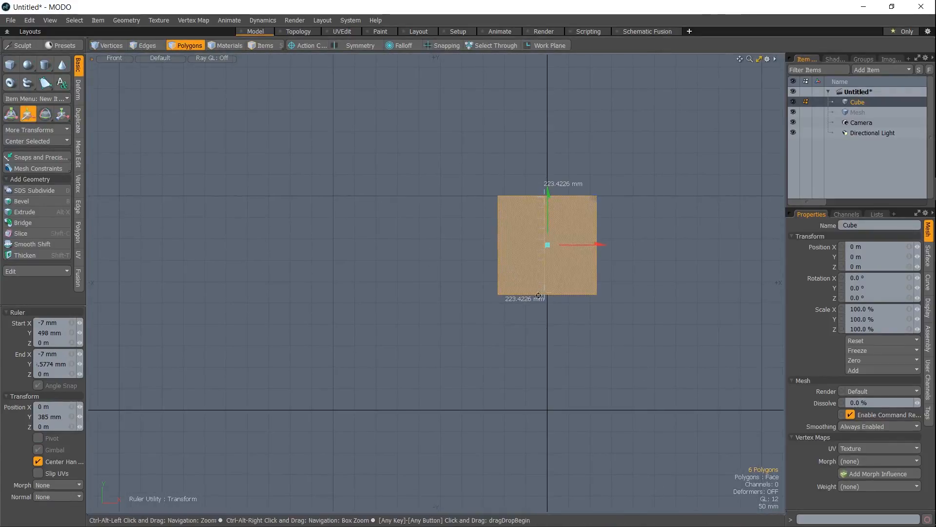
alt+drag(538, 295, 530, 287)
click(535, 282)
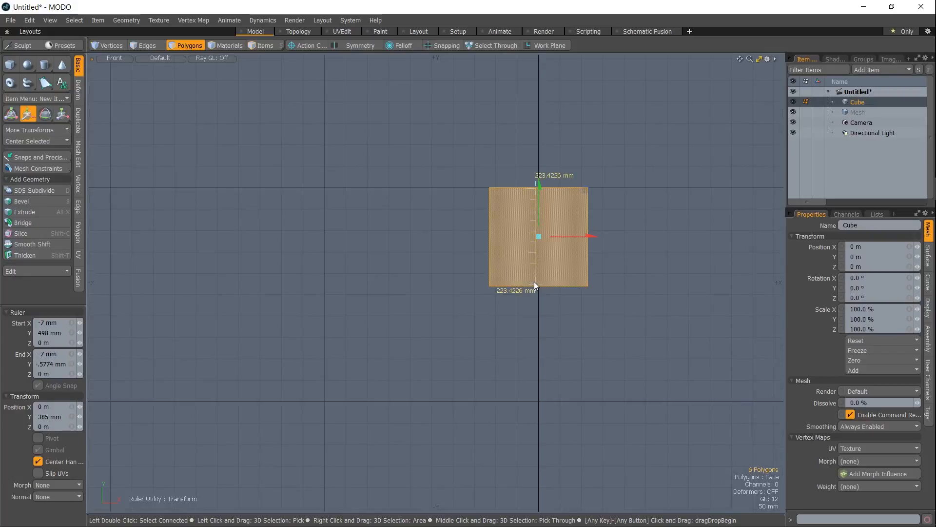
- In the Perspective view, scale the cube's polygons along Z to 79%
key(ctrl+space)
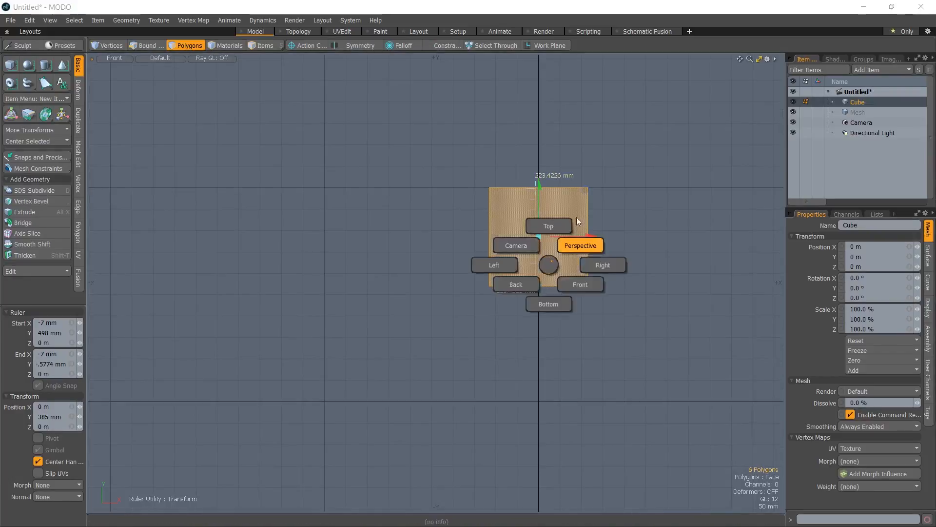
click(577, 219)
alt+drag(591, 234, 349, 285)
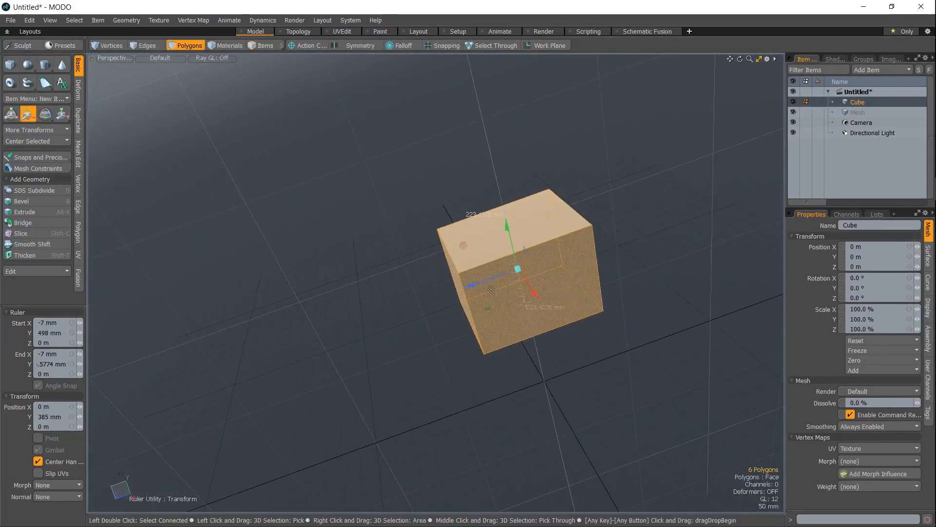
key(r)
drag(479, 282, 497, 266)
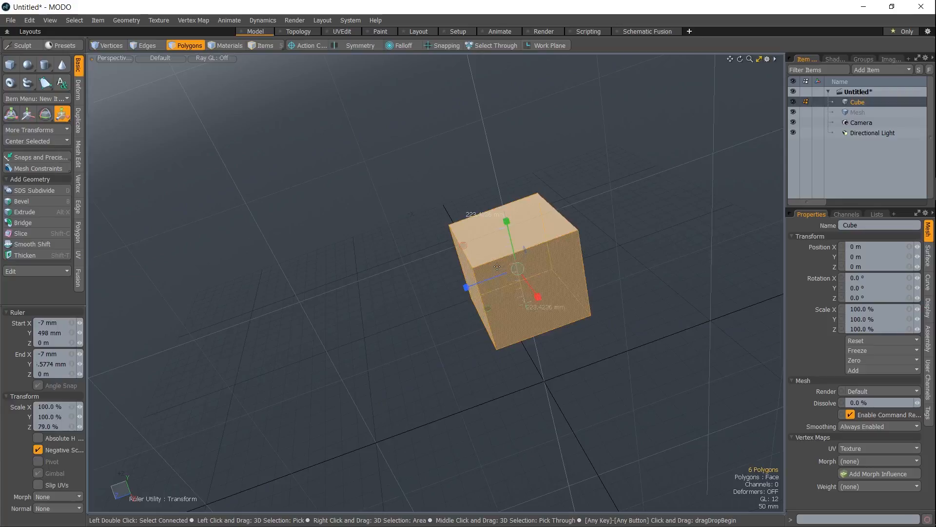
alt+drag(497, 266, 542, 243)
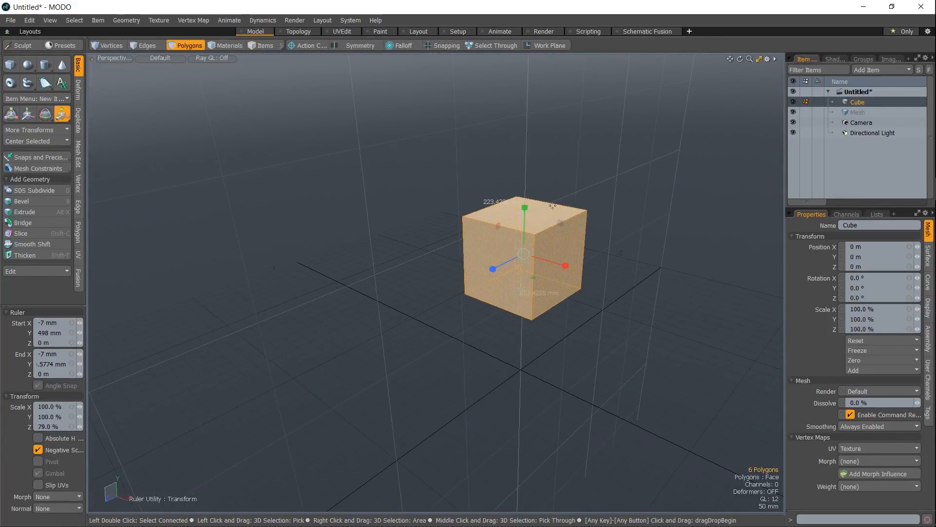
- Drop the Transform and Ruler tools and clear the polygon selection
key(Escape)
key(Escape)
alt+drag(545, 283, 526, 230)
key(Escape)
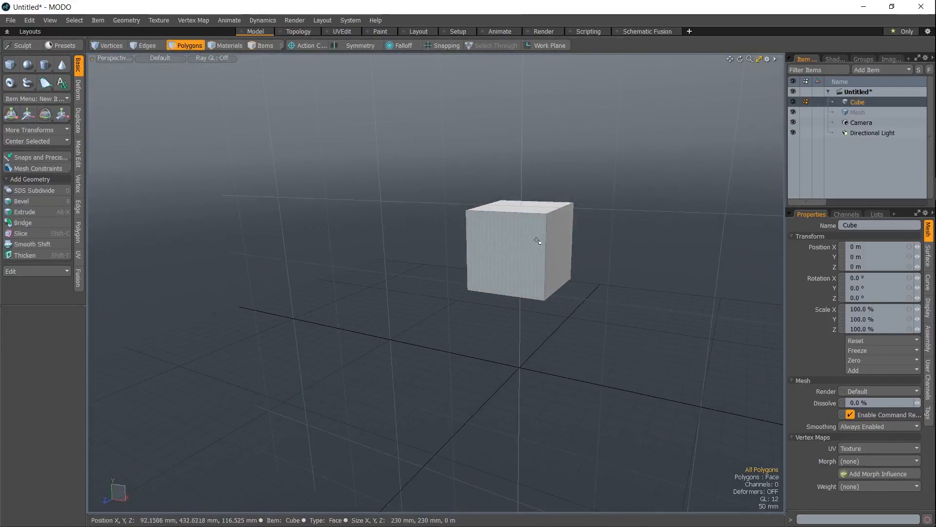
alt+drag(539, 245, 558, 305)
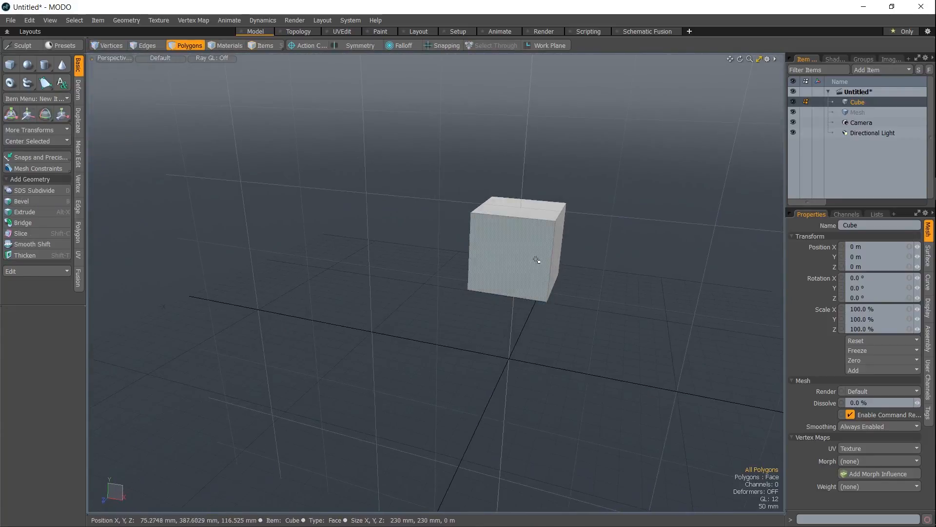
- Select the cube's front polygon in the Front view
key(ctrl+space)
click(564, 299)
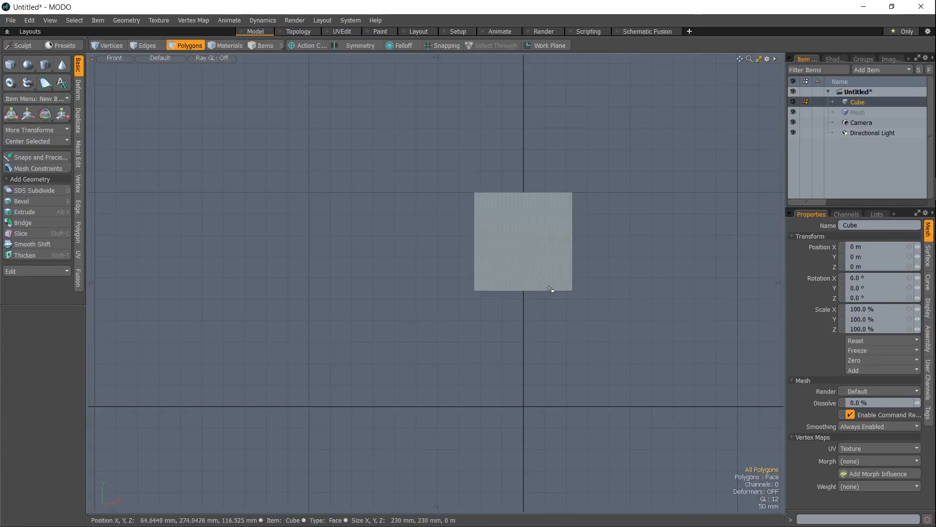
click(525, 249)
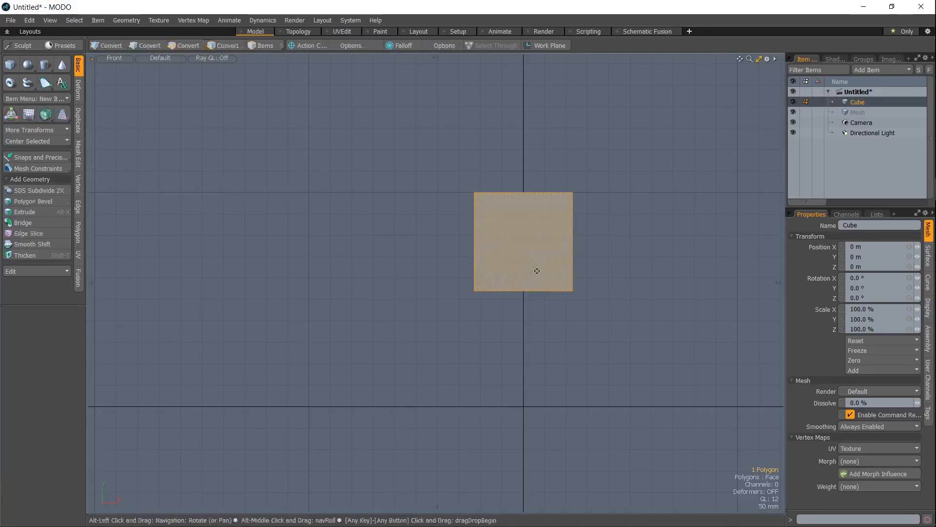
alt+shift+drag(536, 267, 511, 276)
key(ctrl+space)
click(578, 204)
mouse_move(575, 280)
alt+mouse_down()
mouse_move(569, 305)
mouse_move(572, 293)
alt+mouse_up()
key(ctrl+space)
click(636, 353)
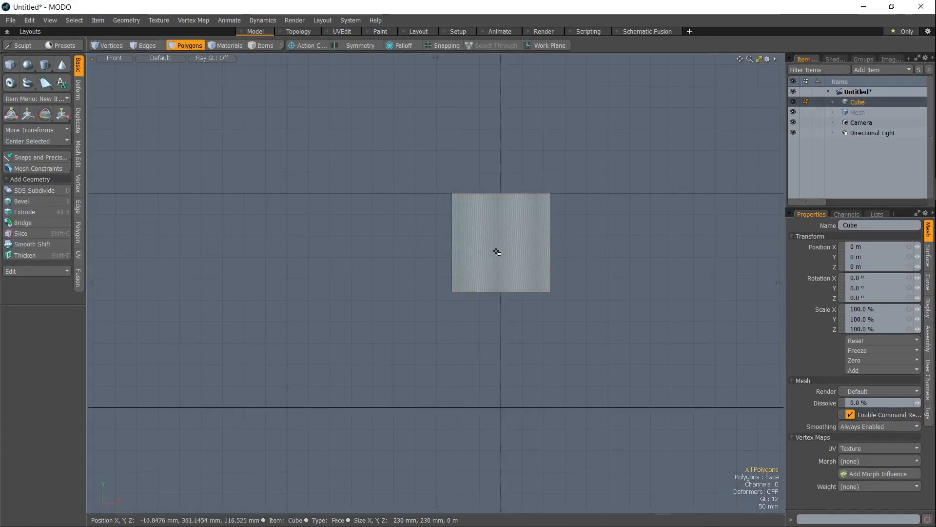
- In the Perspective view, bevel the cube's front polygon with an inset of about 36 mm and a shift of about 18 mm
key(ctrl+space)
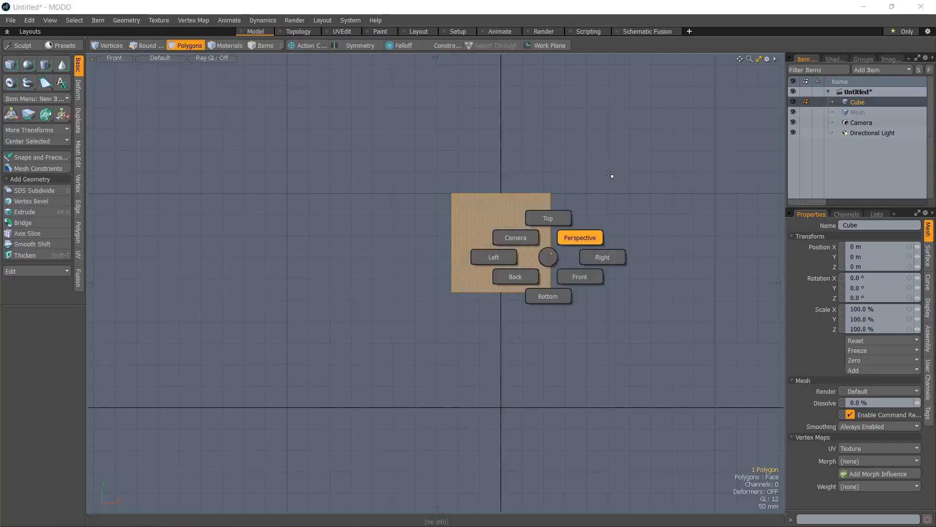
click(602, 268)
alt+drag(602, 268, 453, 281)
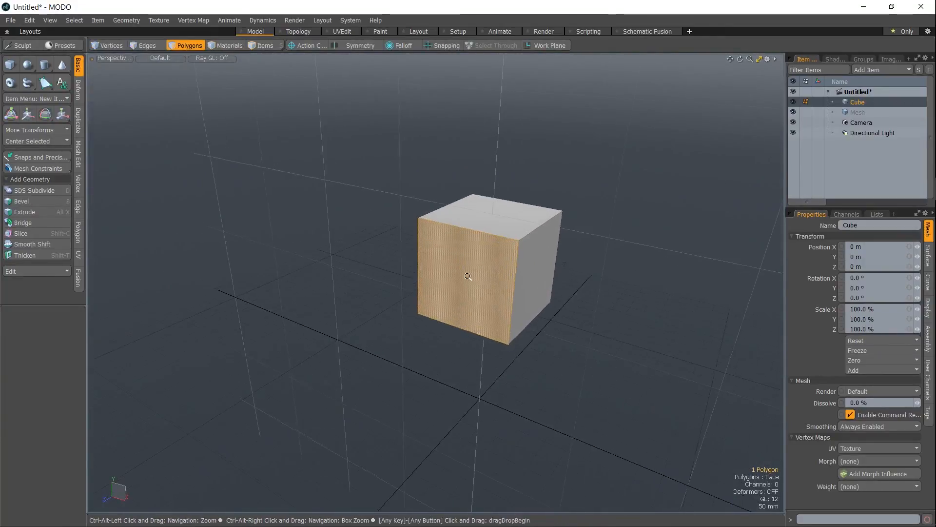
drag(535, 240, 591, 211)
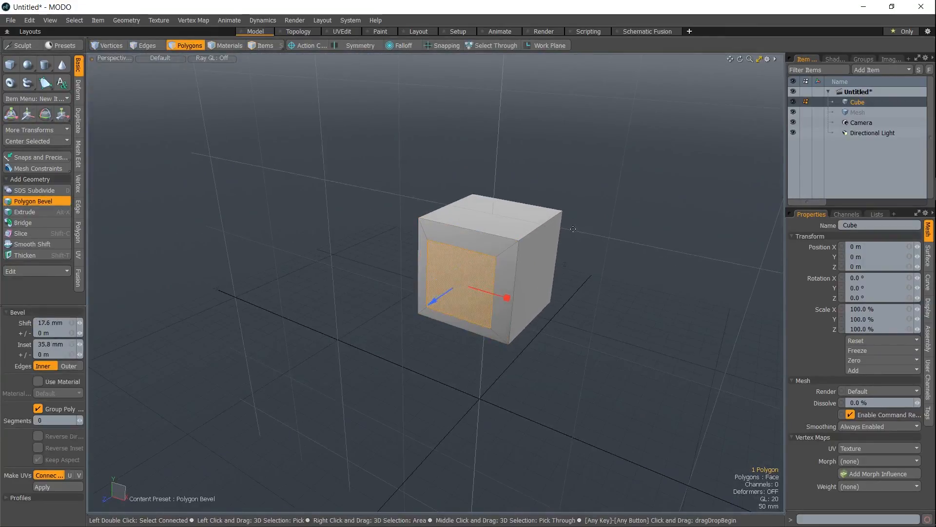
- Bevel the front polygon again with an inset of about 19 mm and a shift of about 8 mm, then clear the selection
shift+drag(580, 243, 615, 228)
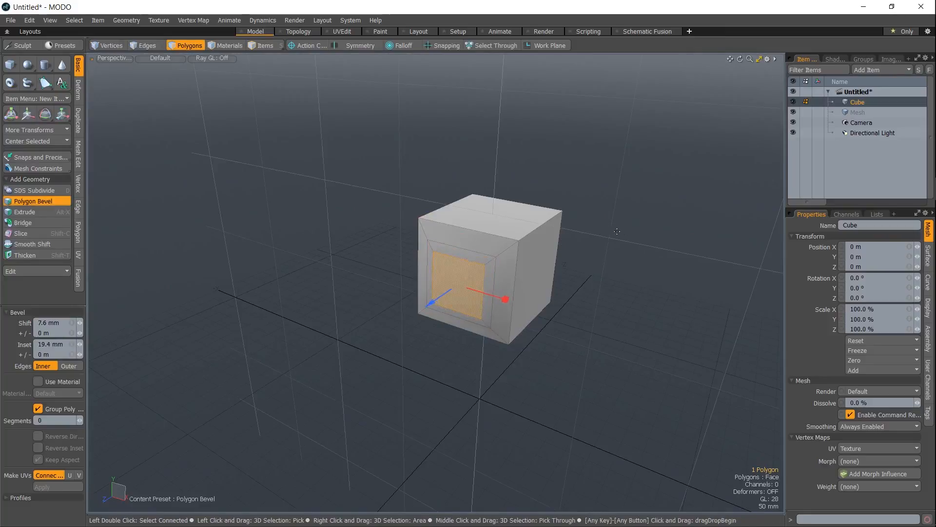
alt+drag(551, 327, 591, 268)
key(space)
click(441, 194)
- Loop slice the cube once vertically through the middle of its front top edge, using Uniform mode with a count of 1
key(1)
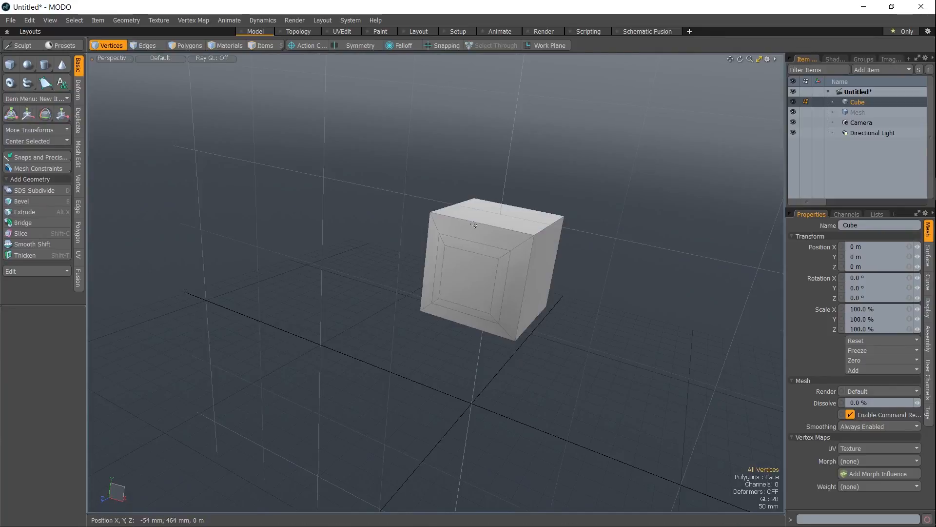
key(2)
click(481, 225)
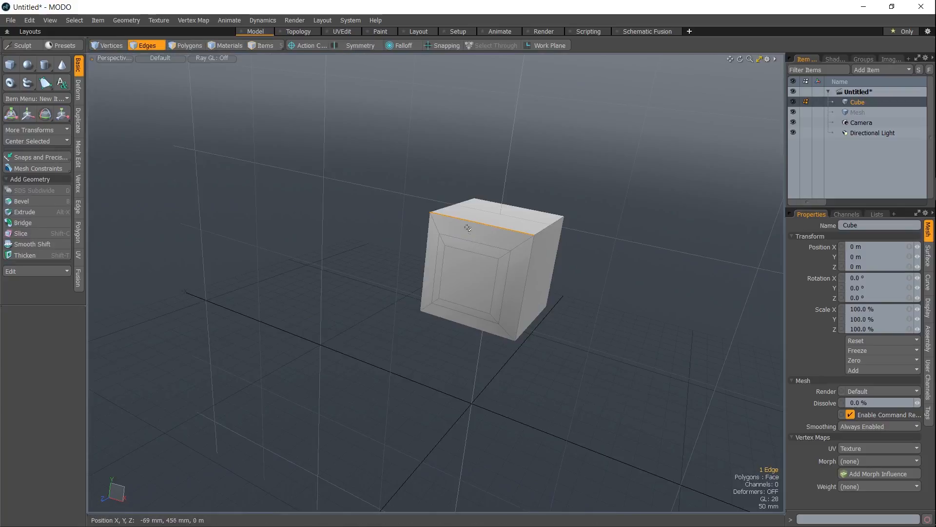
alt+drag(468, 227, 550, 251)
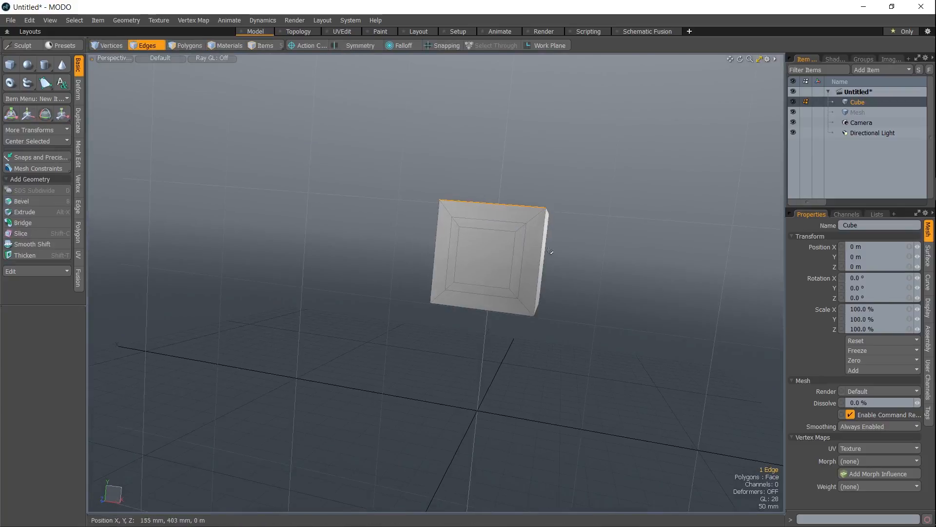
key(alt+c)
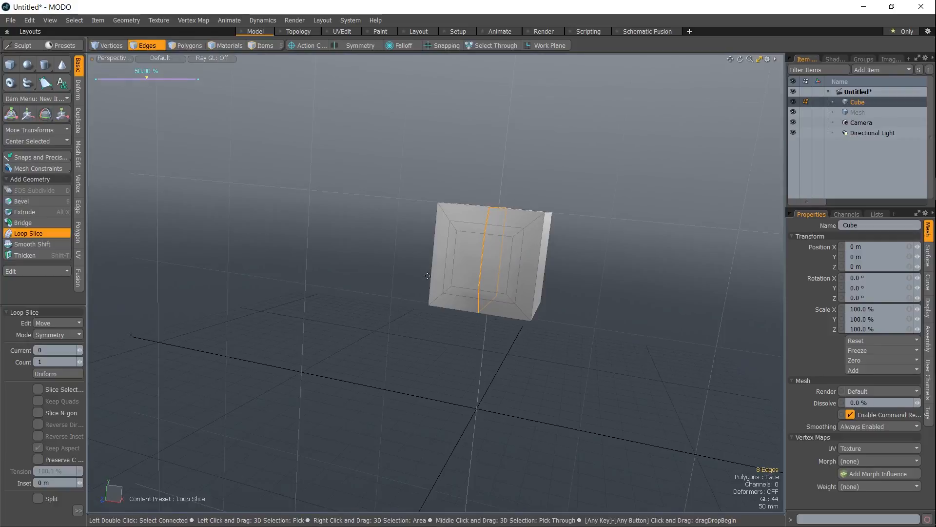
click(66, 335)
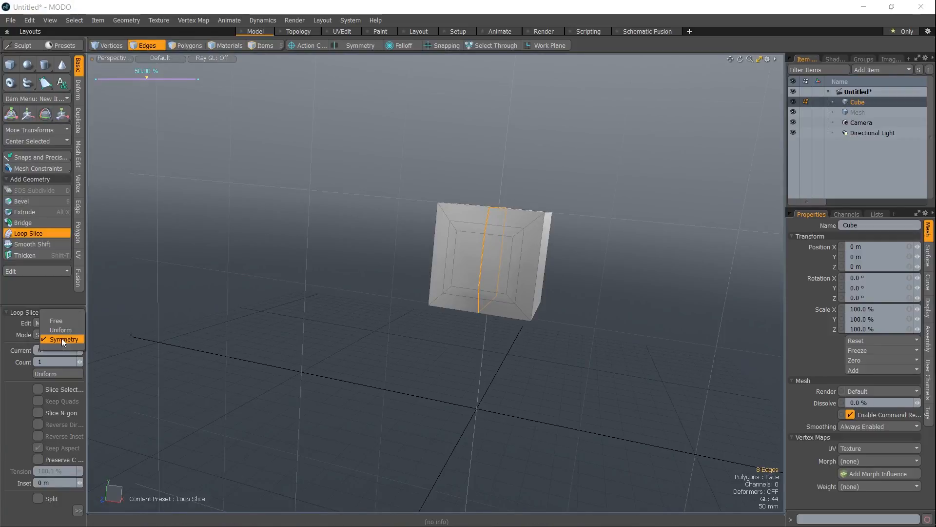
click(65, 329)
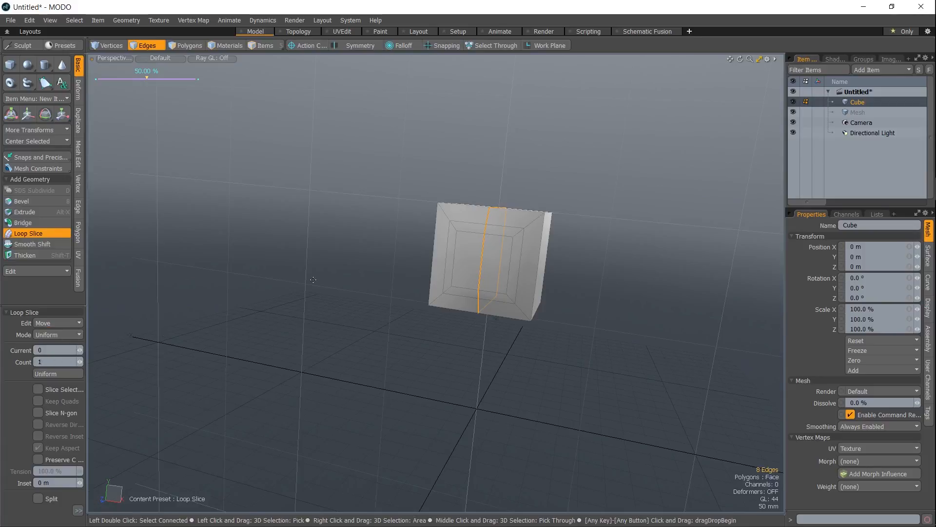
alt+drag(273, 336, 429, 303)
key(space)
- Loop slice the cube's depth at the middle of its upper side edge
click(453, 294)
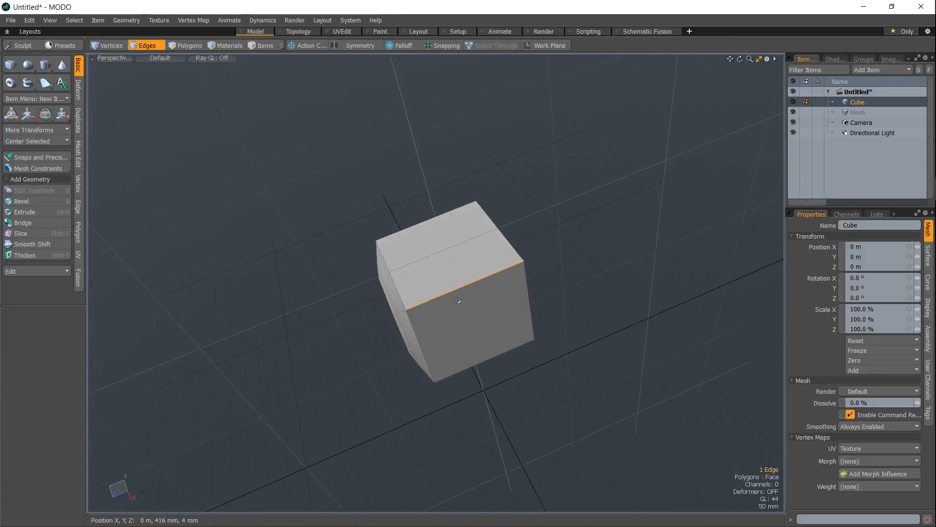
key(alt+c)
click(452, 295)
key(space)
key(Escape)
- Add a centred loop slice to each half of the cube's upper side edge, dividing the depth into quarters
key(alt+c)
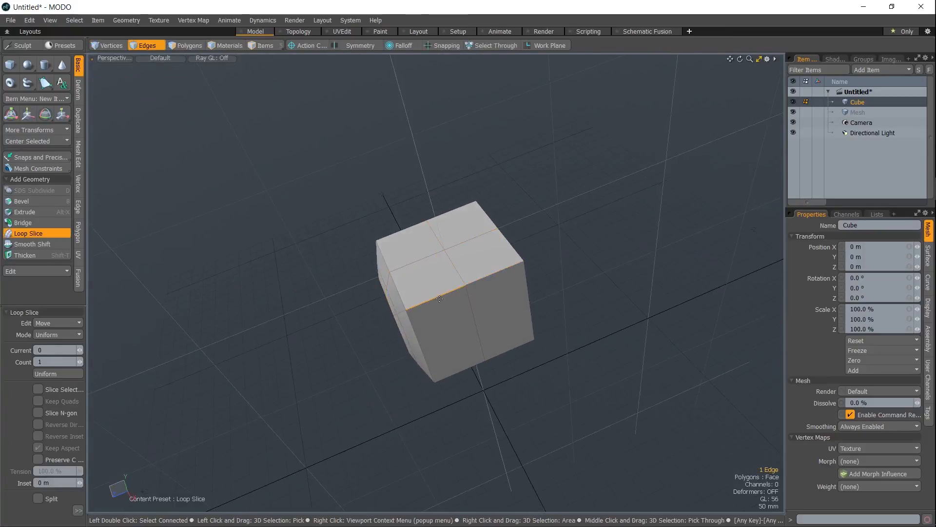
click(458, 314)
key(space)
key(Escape)
click(493, 273)
key(alt+c)
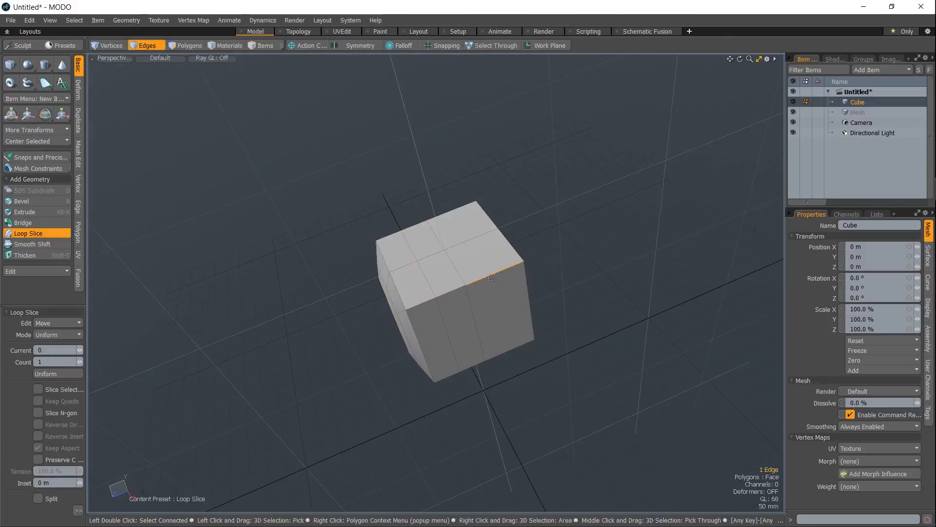
click(493, 274)
key(space)
key(Escape)
- Loop slice the cube horizontally at the middle of its vertical side edges
drag(502, 313, 470, 285)
key(alt+c)
click(476, 321)
key(space)
- Add centred horizontal loop slices to the upper and lower halves of the cube and clear the edge selection
click(471, 287)
key(alt+c)
click(469, 295)
key(space)
click(481, 326)
key(alt+c)
click(480, 325)
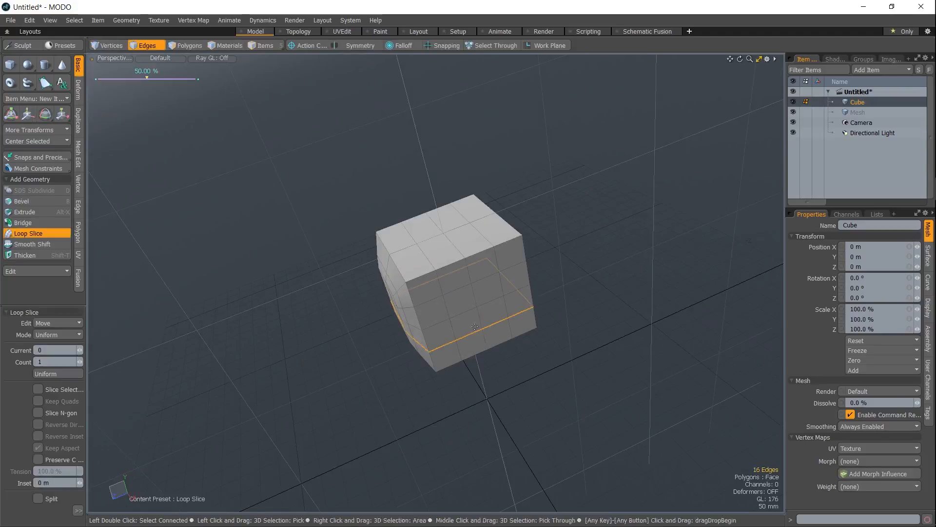
alt+drag(480, 326, 625, 243)
key(space)
key(Escape)
- Extrude the six rear underside polygons of the cube downward as a neck section and adjust their scale and position
alt+drag(522, 276, 655, 233)
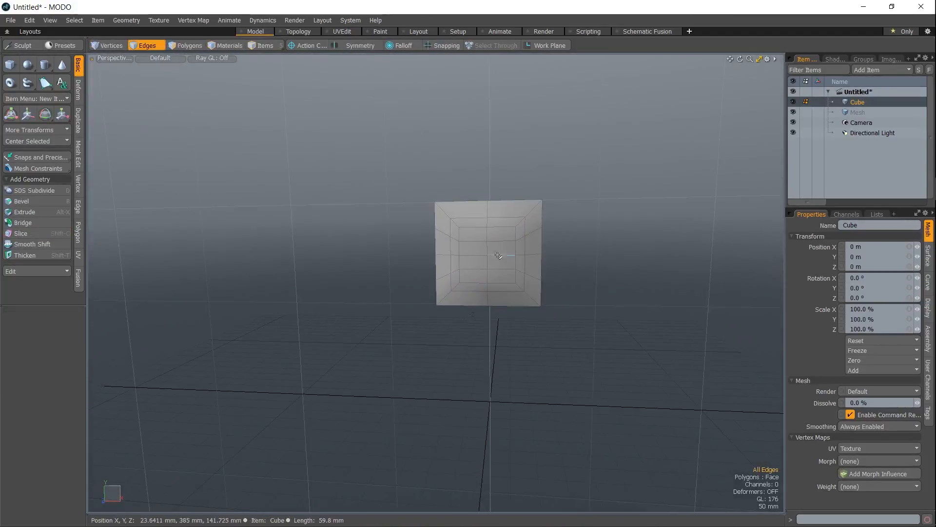
alt+drag(494, 236, 423, 317)
key(3)
double_click(460, 276)
key(alt+x)
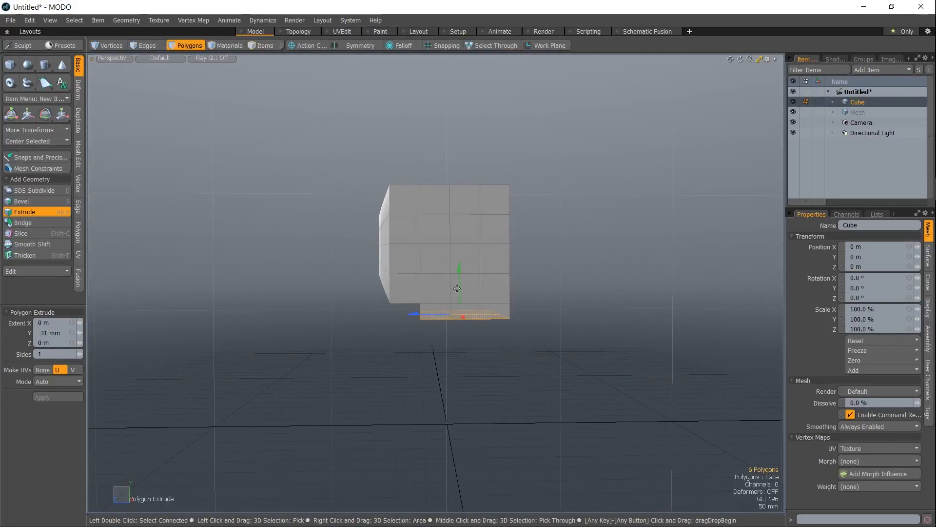
alt+drag(457, 288, 478, 385)
key(r)
key(w)
- Extrude the neck's bottom polygons further down by about 127 mm and drop the tool
key(alt+x)
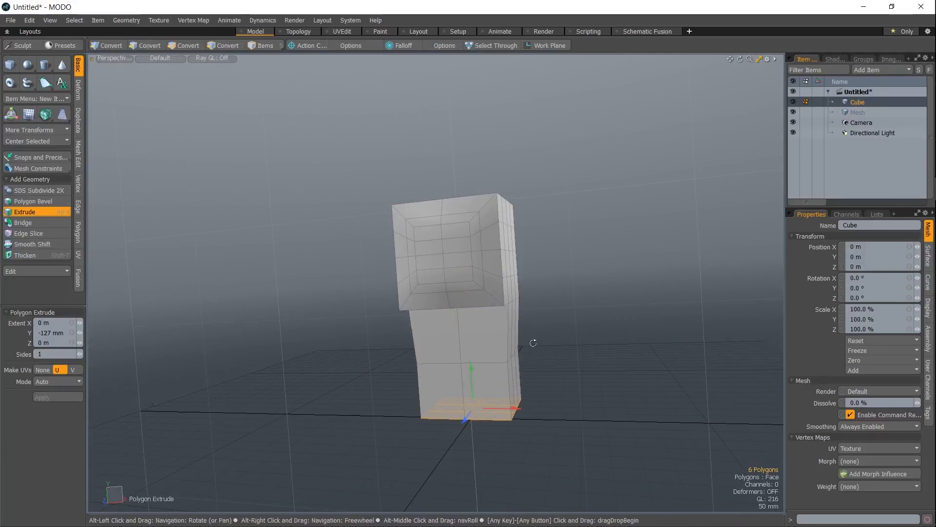
alt+drag(531, 340, 513, 375)
key(space)
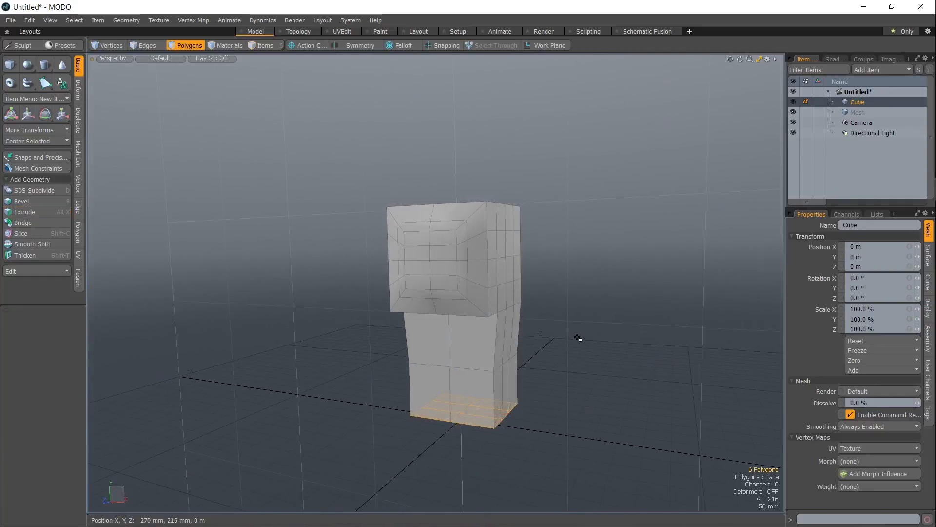
- Extrude the side polygons of the lower neck section outward on both sides to form block shoulders
drag(514, 381, 498, 383)
alt+drag(419, 369, 434, 381)
alt+drag(464, 352, 656, 279)
key(alt+x)
key(r)
alt+drag(405, 368, 305, 383)
key(space)
click(553, 310)
- Select the ring of polygons around the neck, loop slice it at 50%, and clear the selection
alt+drag(553, 310, 456, 313)
drag(499, 337, 476, 339)
key(alt+c)
click(477, 337)
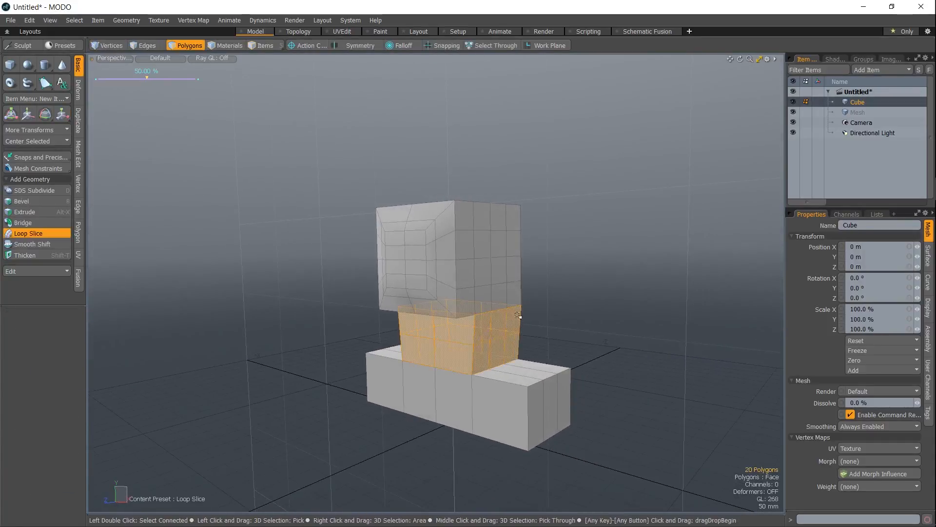
key(space)
click(531, 309)
- Review the bust from several angles and switch to item selection for the Cube mesh
alt+drag(531, 309, 573, 328)
alt+drag(516, 386, 351, 314)
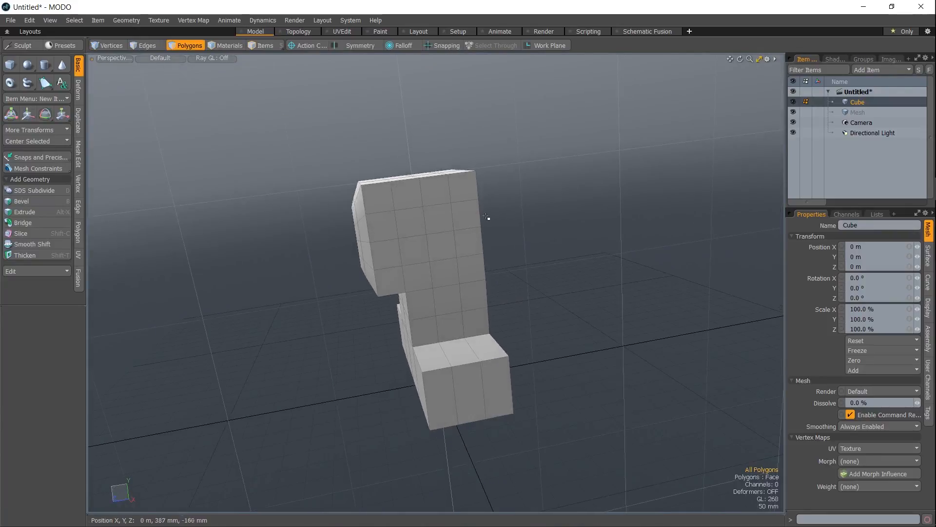
alt+drag(414, 277, 468, 316)
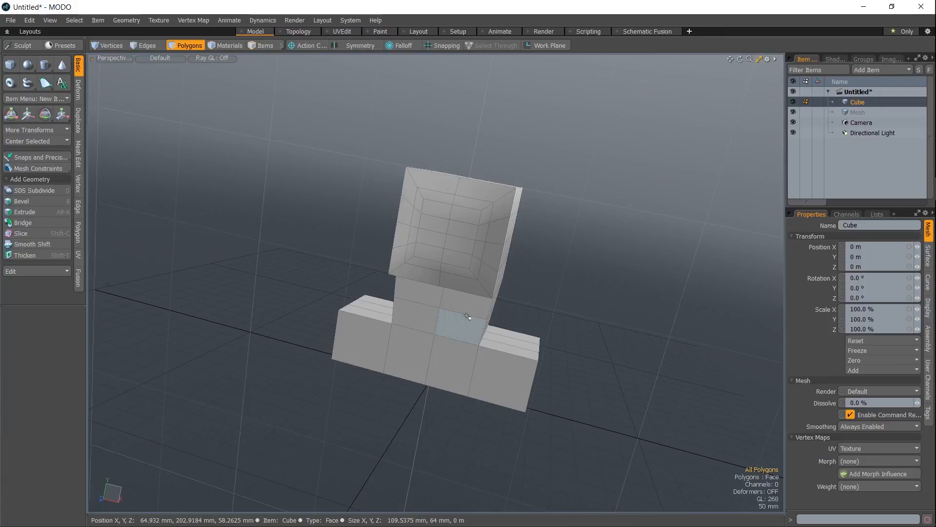
alt+drag(467, 316, 470, 276)
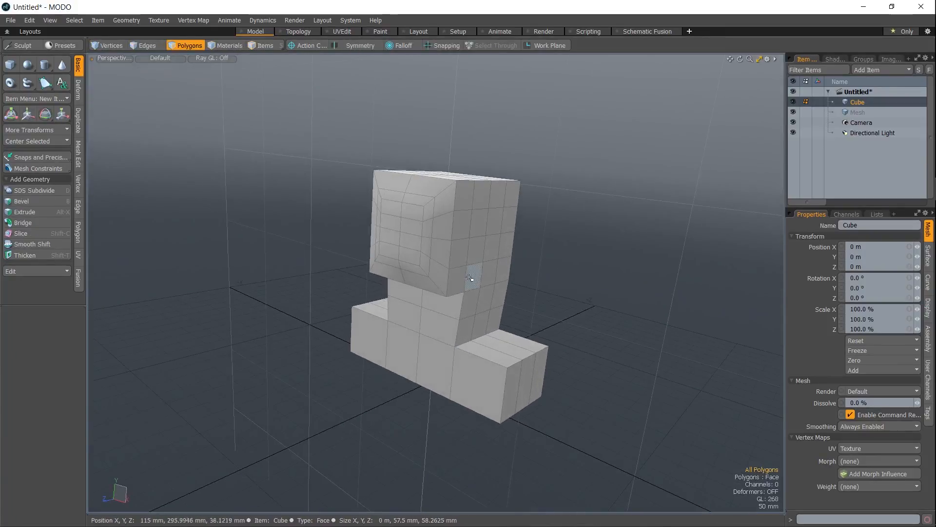
key(5)
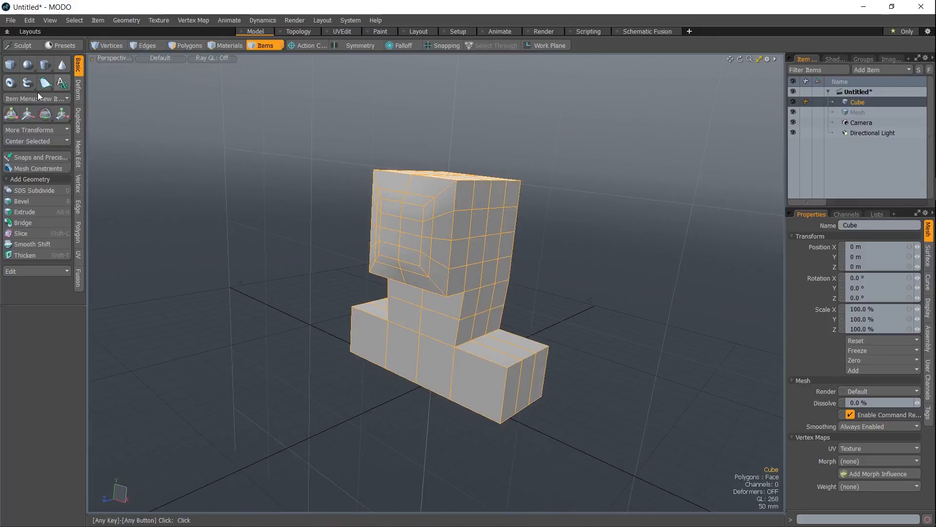
alt+drag(461, 265, 473, 286)
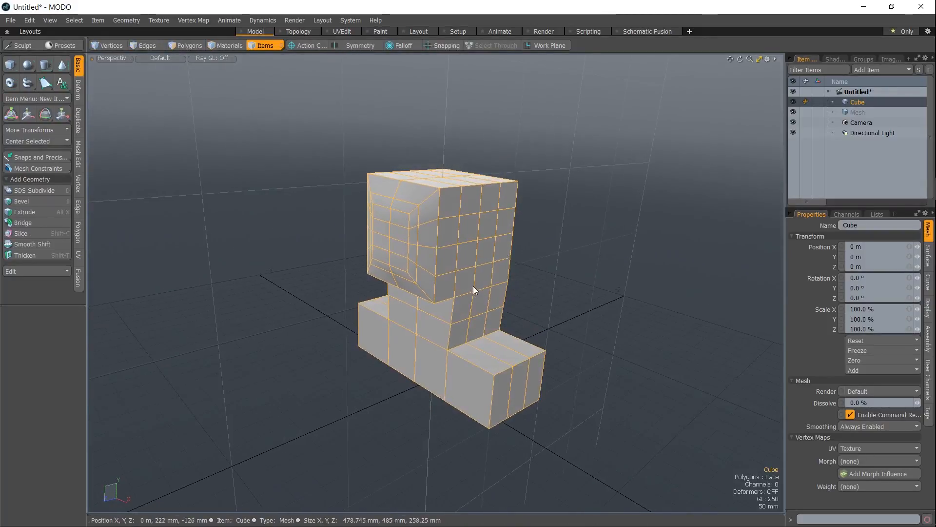
- Start saving the scene and browse to the ZB2Modo project's 3D/GEO/zbBaseObj/release01 folder
key(ctrl+s)
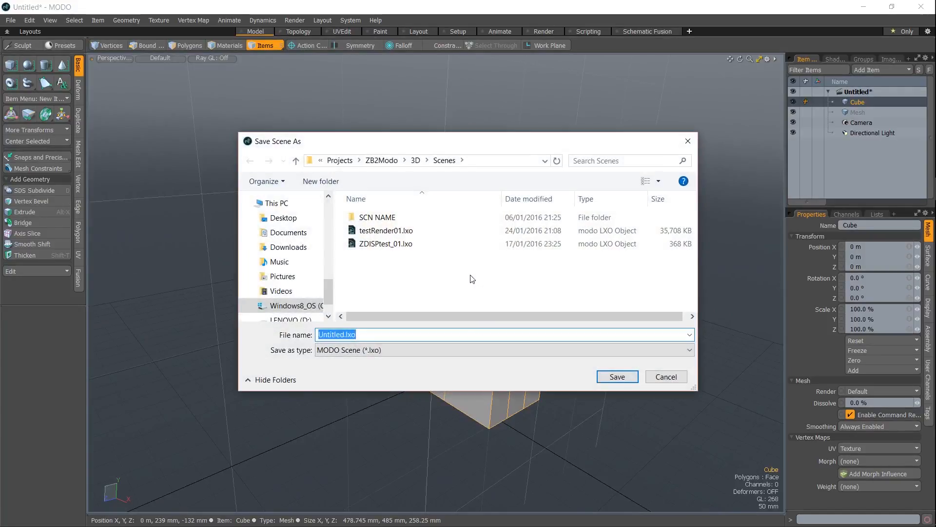
click(416, 161)
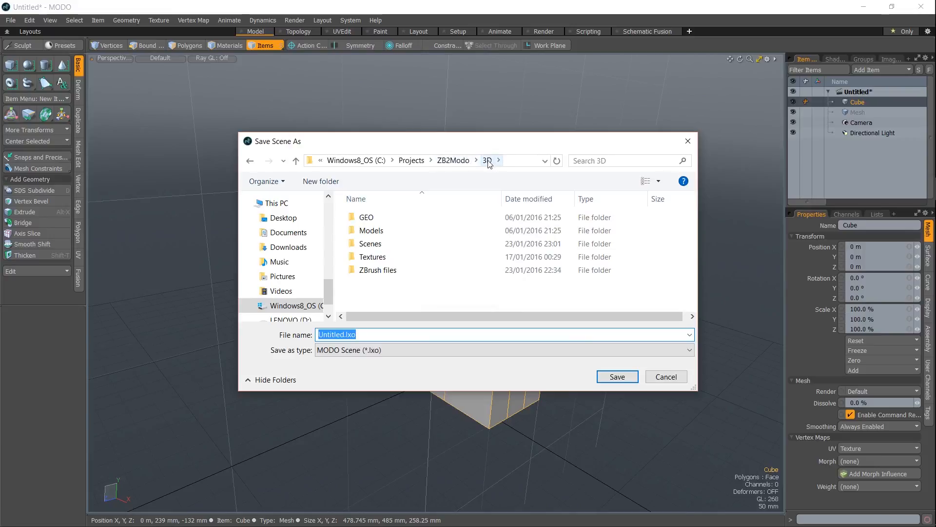
double_click(384, 219)
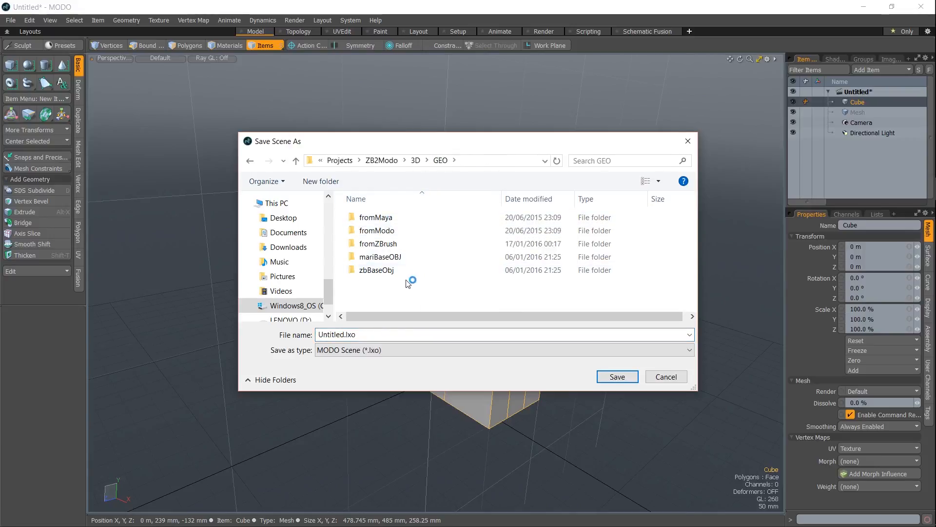
click(390, 216)
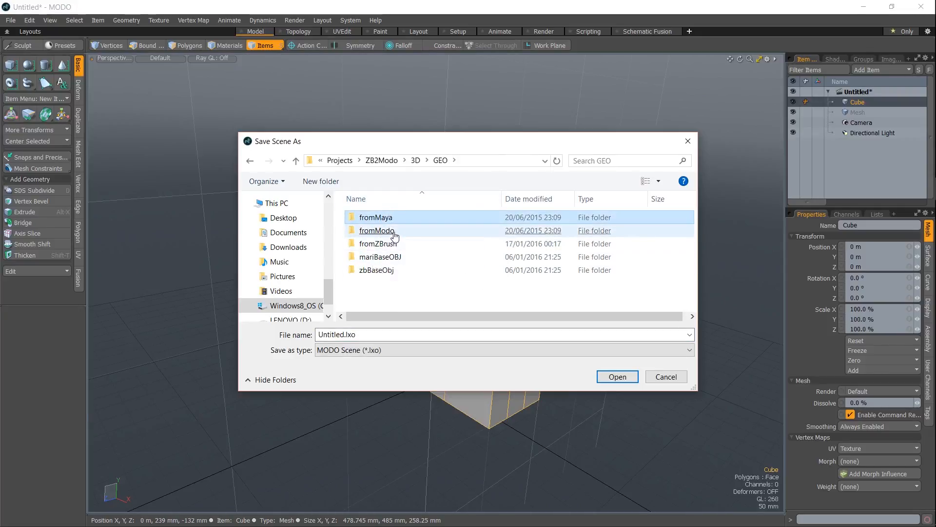
click(394, 233)
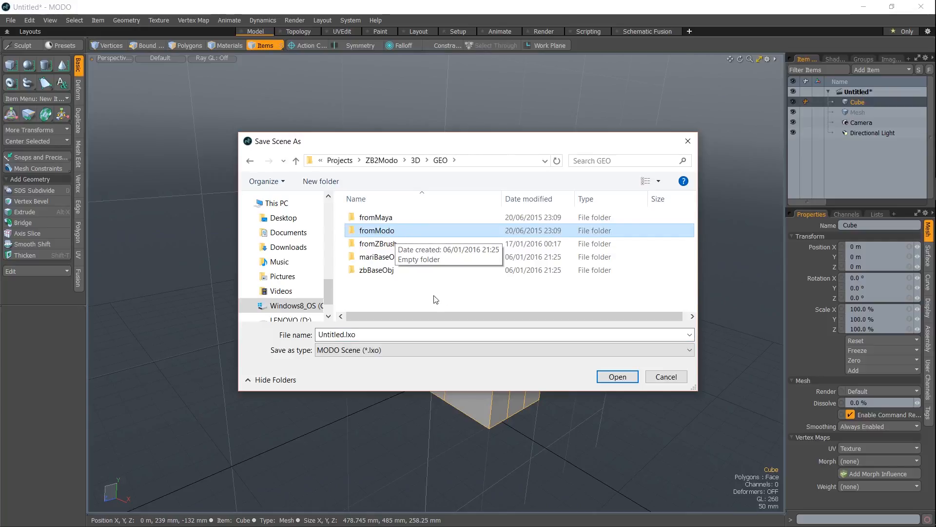
click(408, 290)
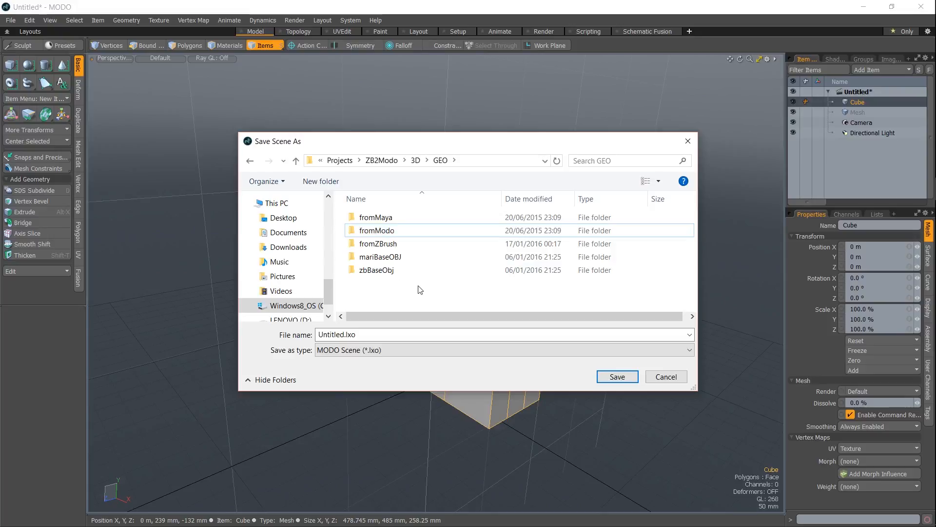
click(390, 236)
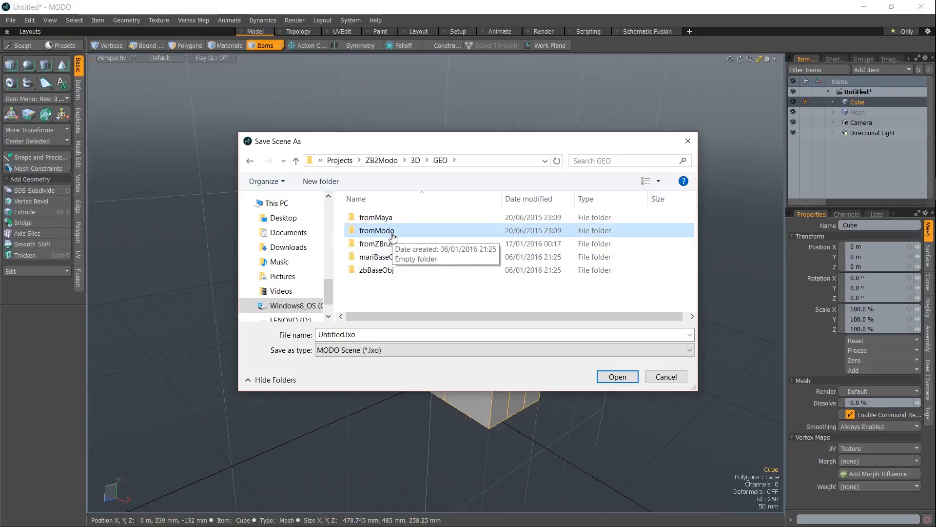
click(390, 274)
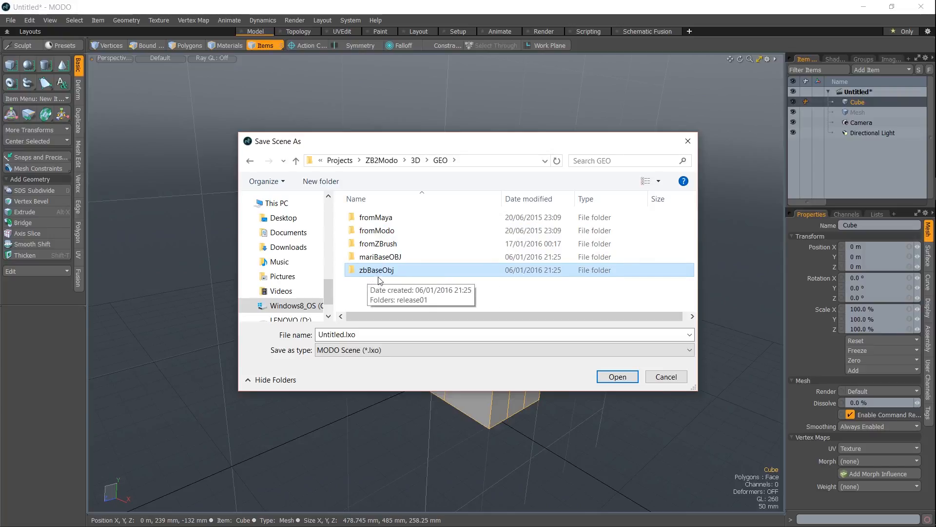
double_click(386, 271)
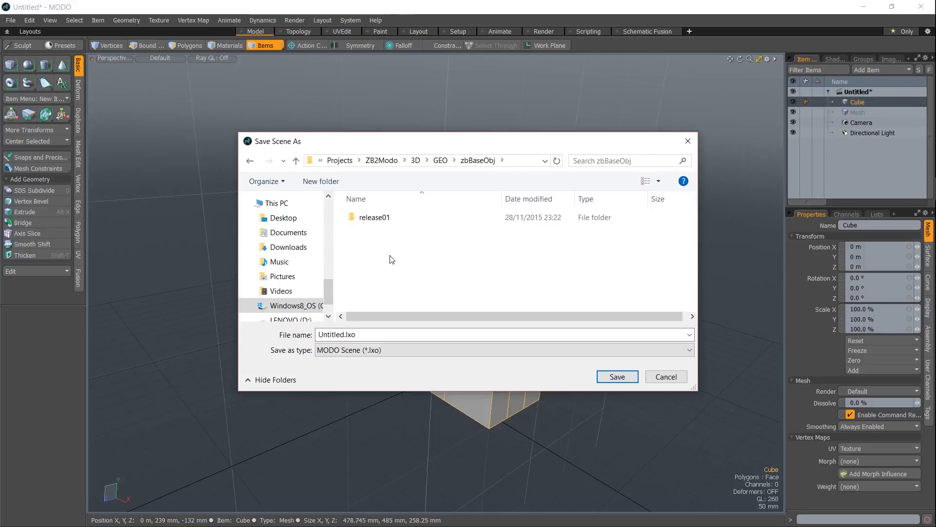
double_click(383, 218)
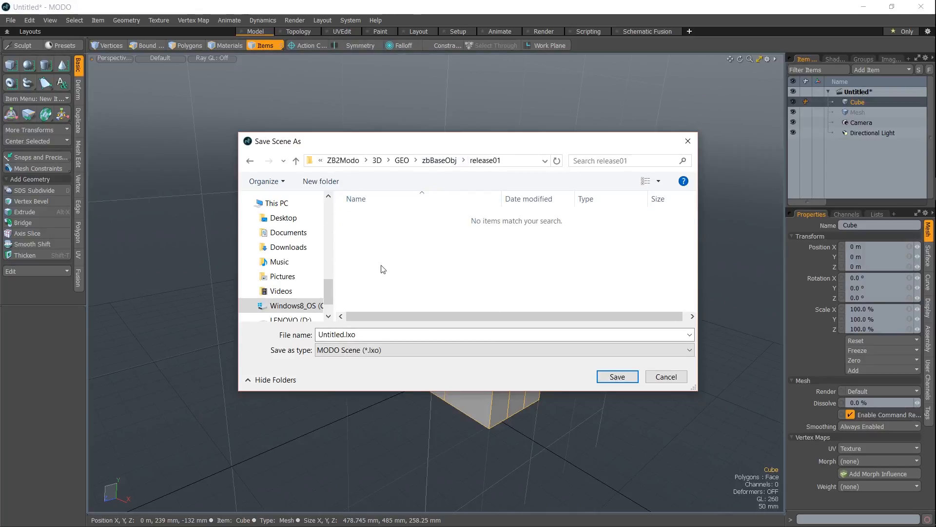
- Set the save format to Wavefront OBJ and the file name to head_001
click(362, 352)
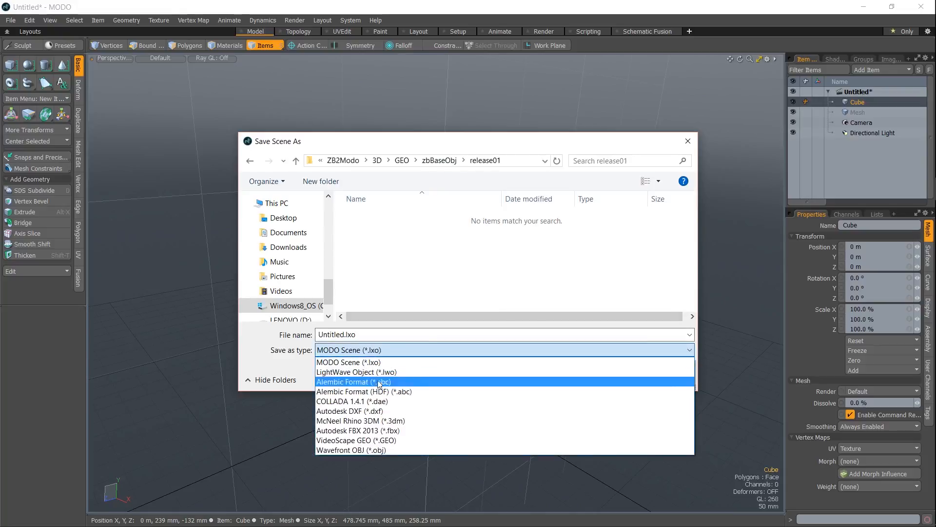
click(376, 449)
click(395, 334)
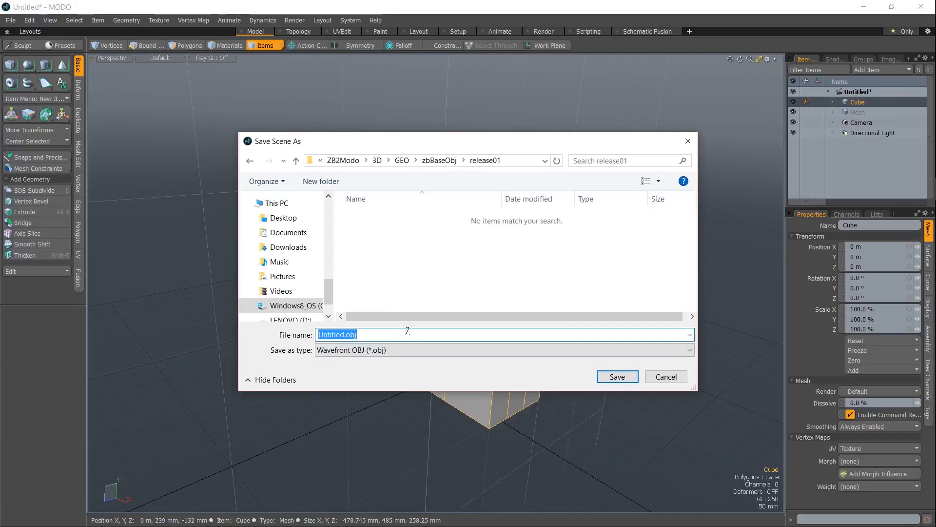
text(head?)
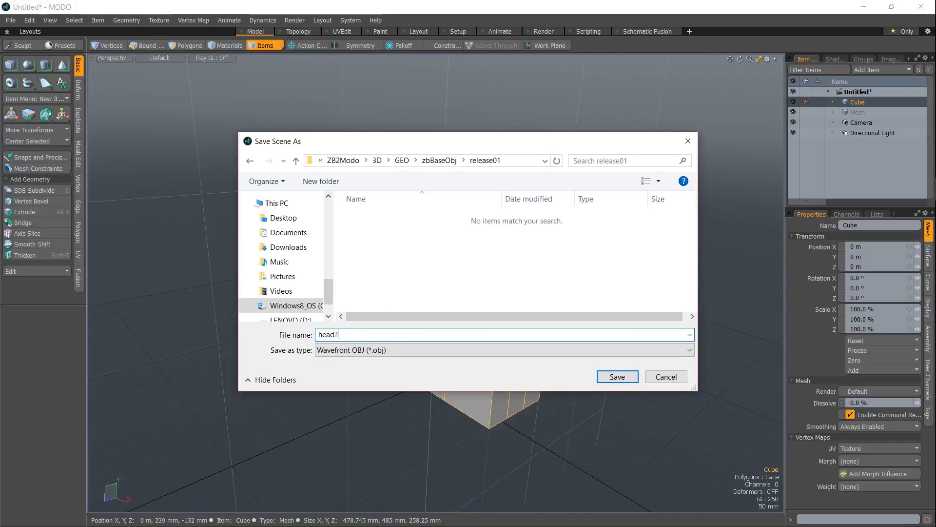
text(_011)
click(386, 351)
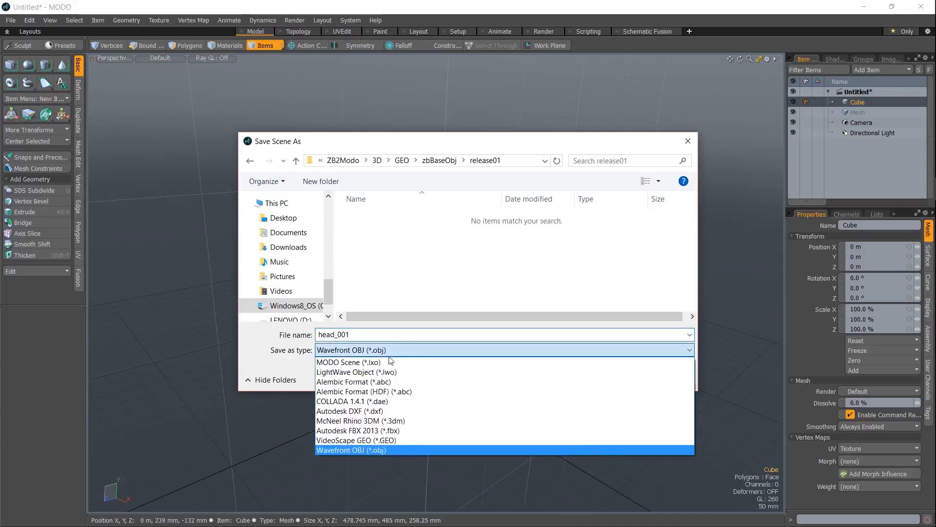
click(353, 351)
double_click(359, 334)
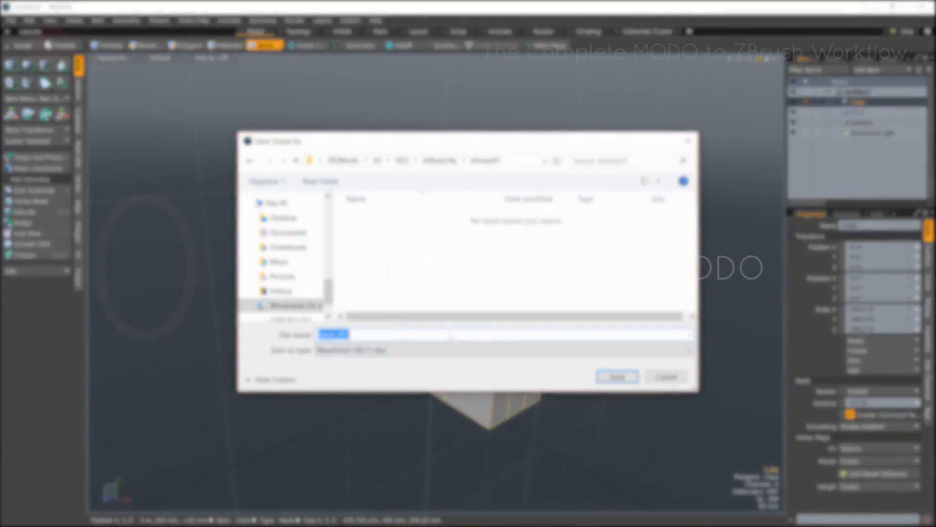